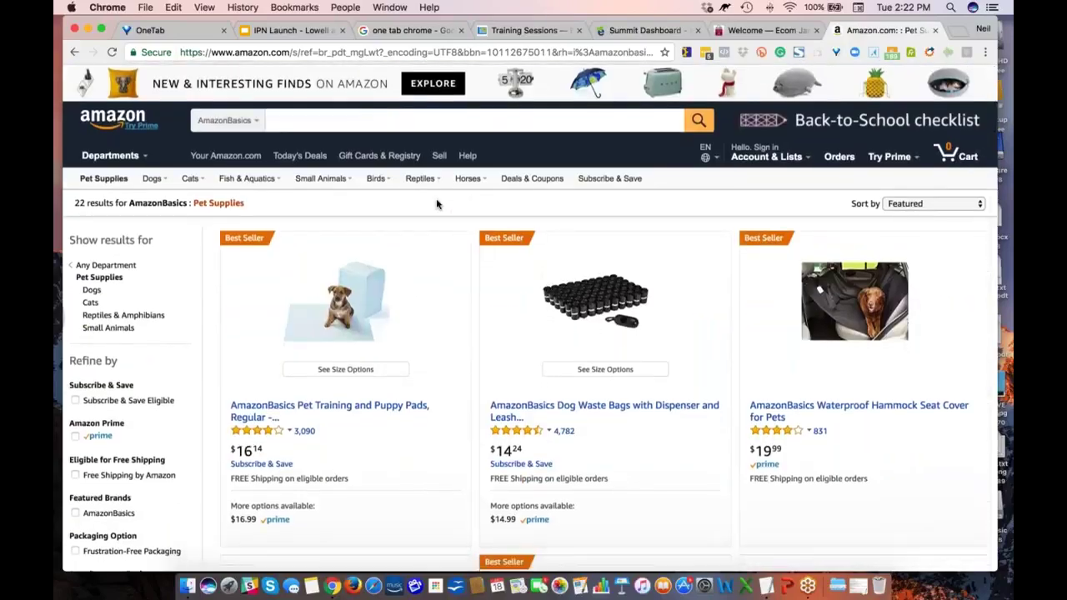
# Return to the Amazon home page and search all departments for "dog bones".
pyautogui.click(129, 123)
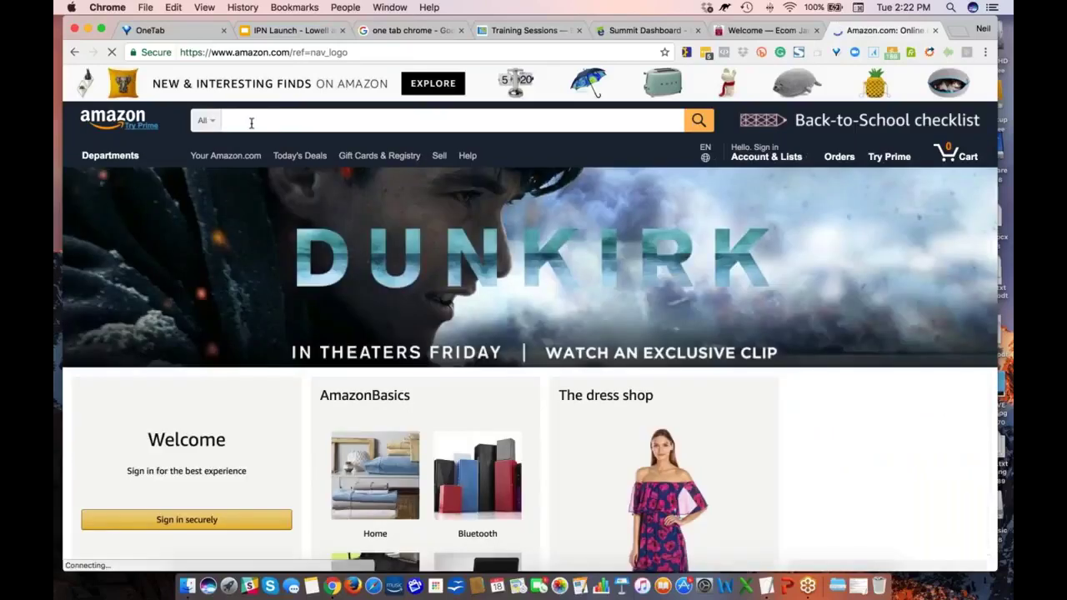
pyautogui.click(251, 122)
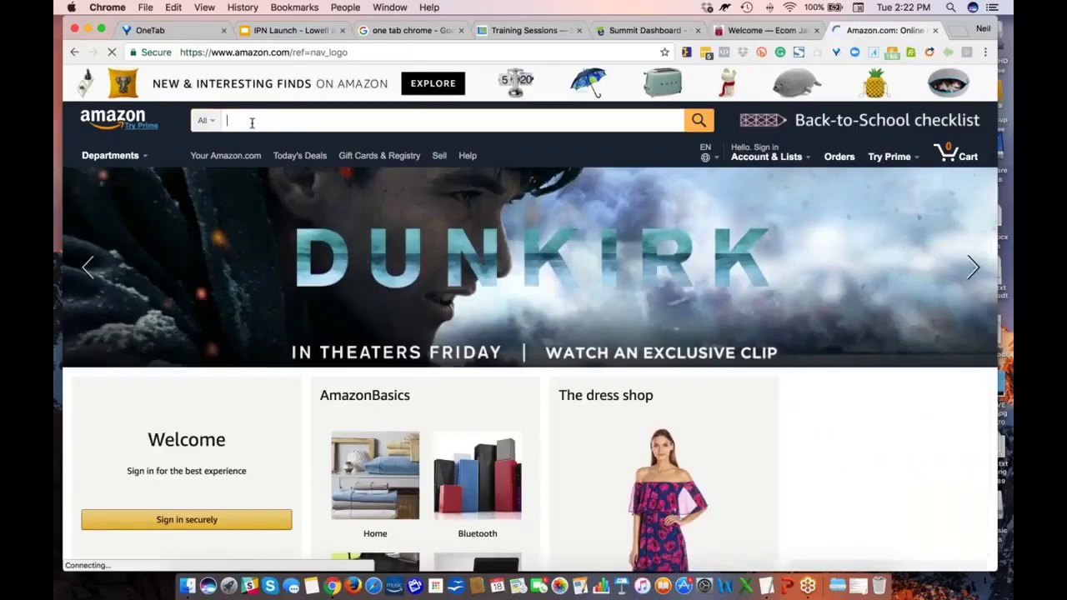
pyautogui.write('dog bones')
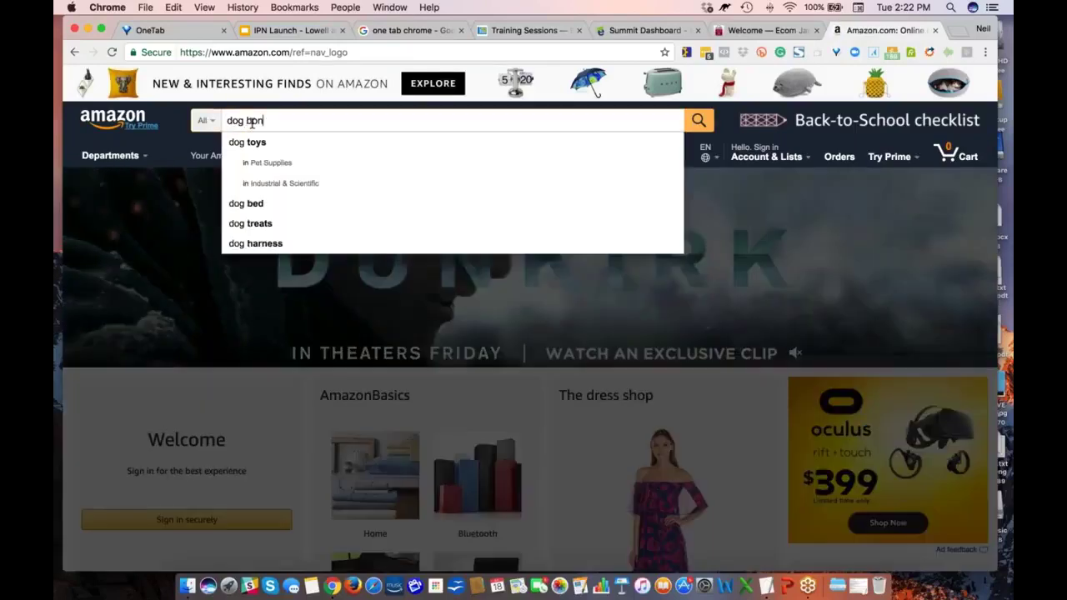
pyautogui.press('Return')
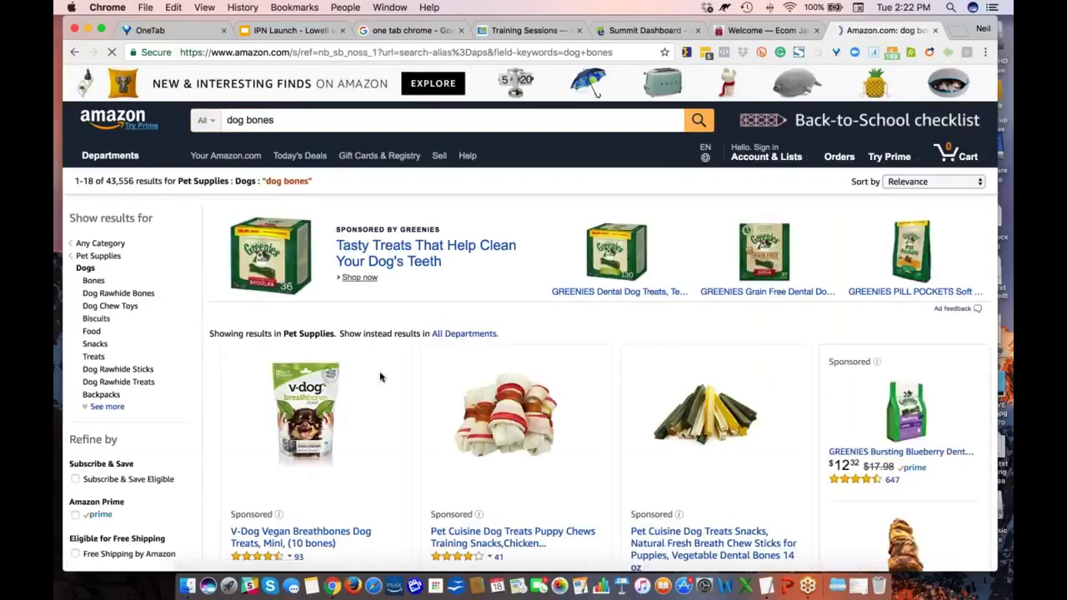
# Look through the first page of dog bones search results, from the sponsored items to the page navigation.
pyautogui.scroll(-3, 414, 336)
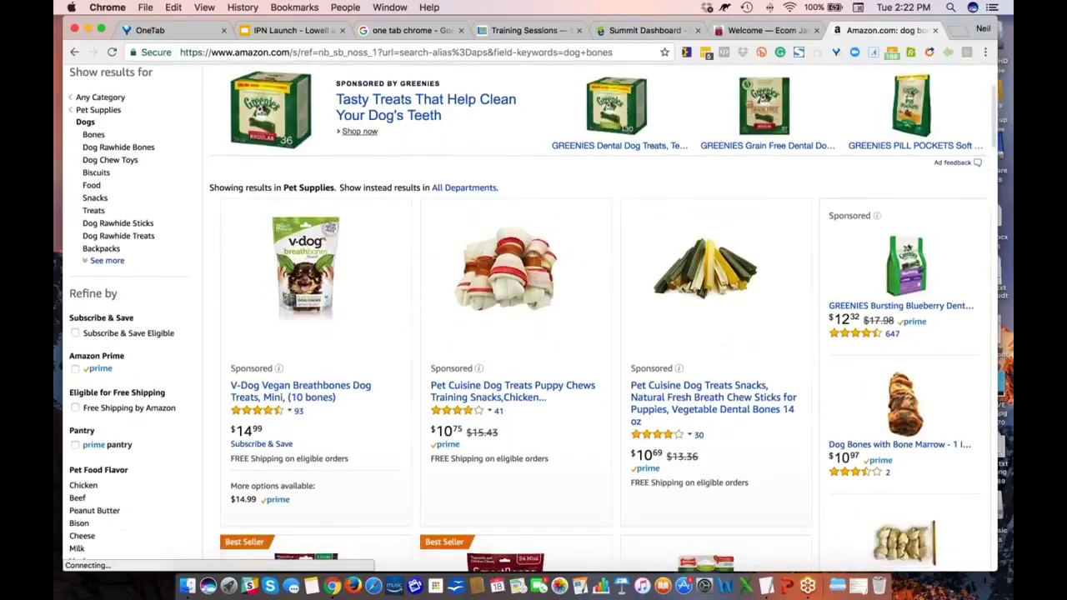
pyautogui.scroll(-5, 414, 335)
pyautogui.scroll(-15, 534, 318)
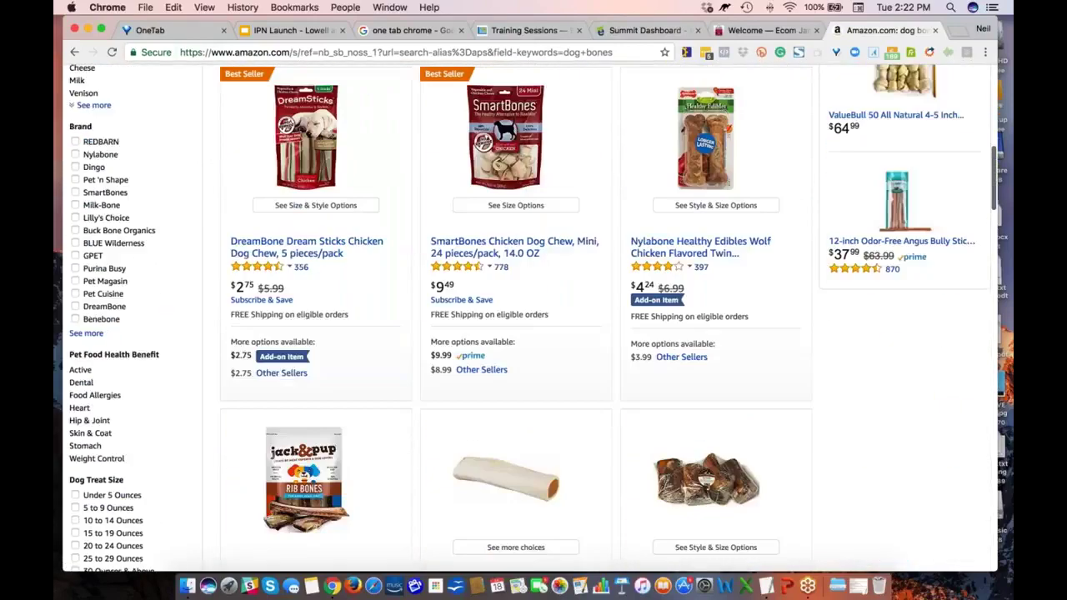
pyautogui.scroll(-15, 534, 318)
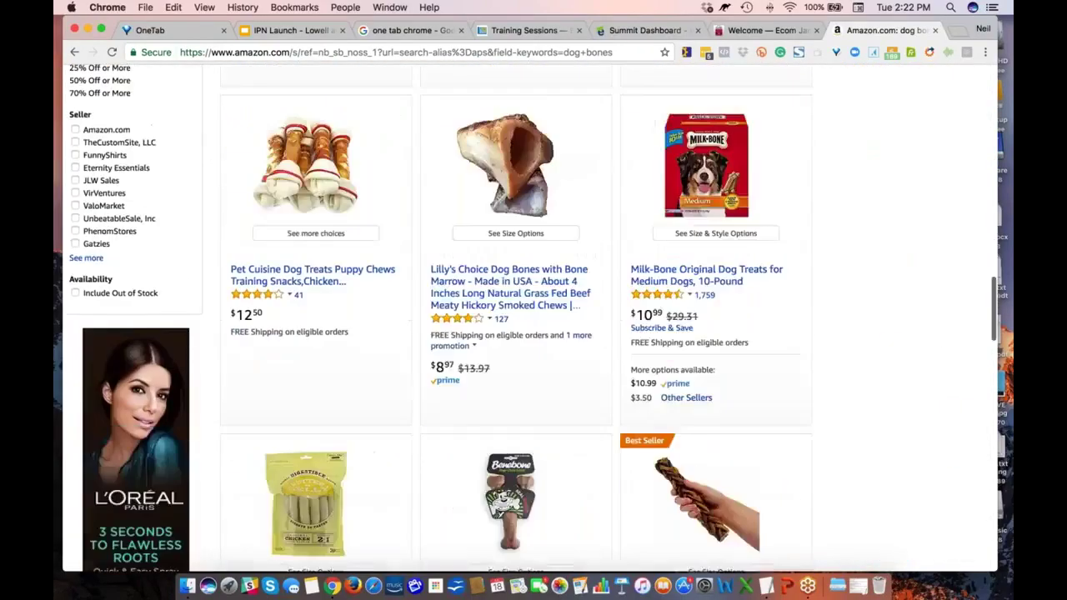
pyautogui.scroll(-10, 630, 405)
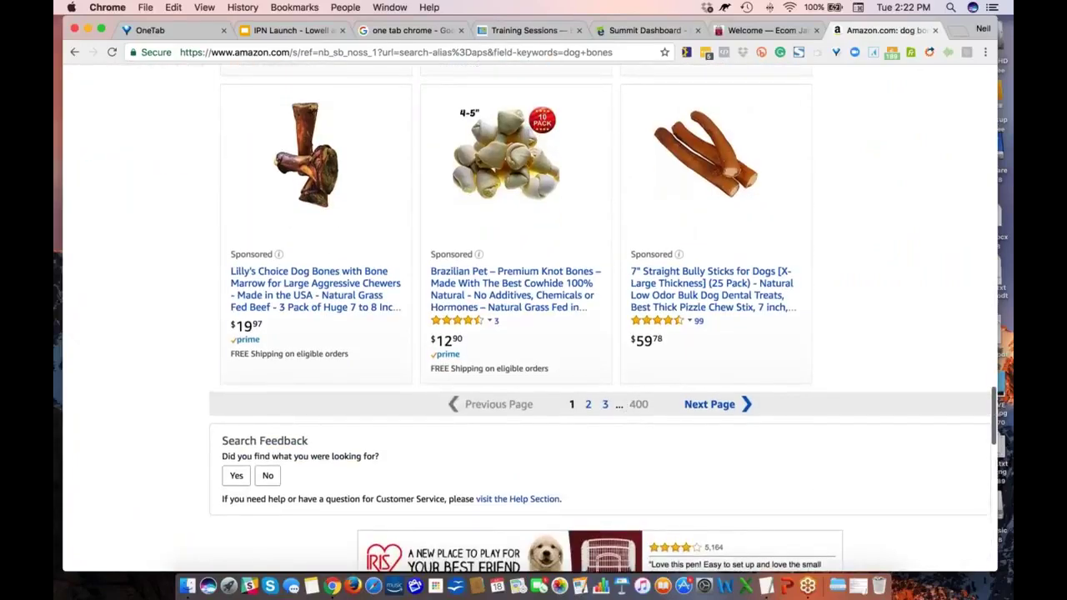
pyautogui.scroll(20, 409, 386)
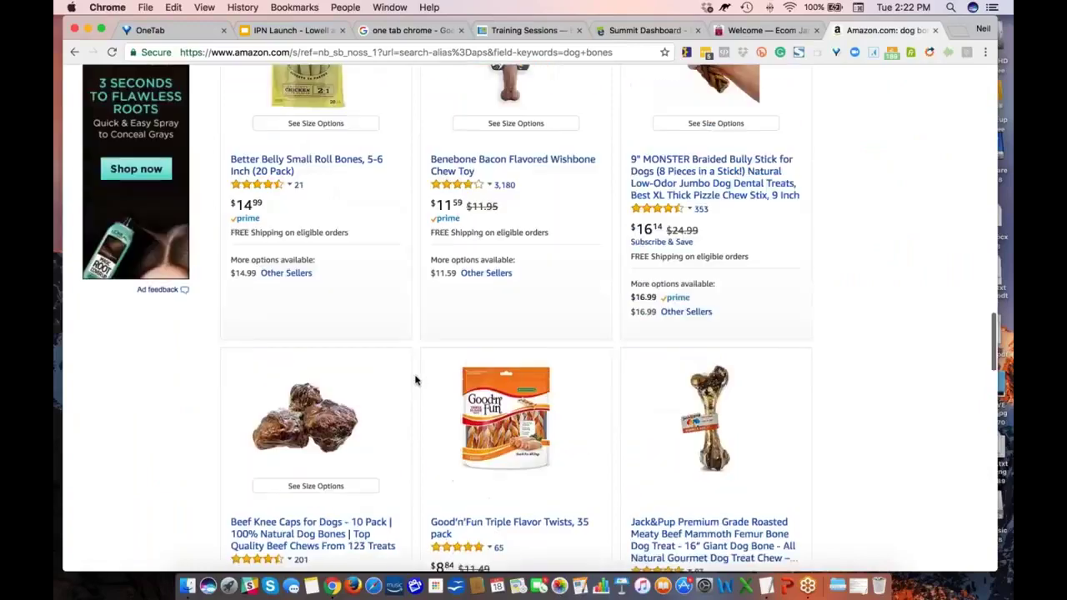
pyautogui.scroll(20, 415, 381)
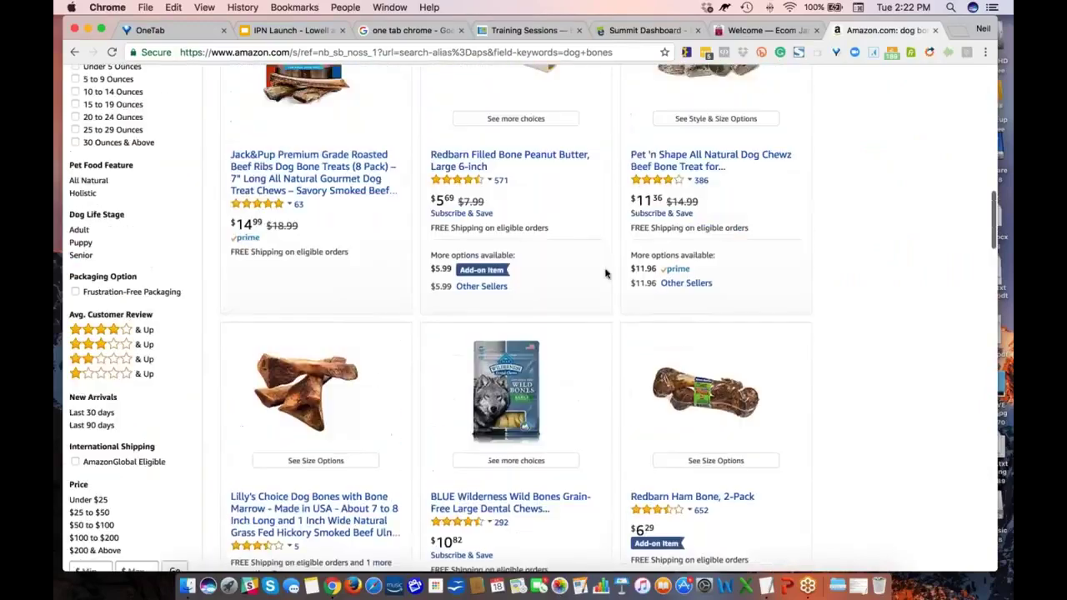
pyautogui.scroll(5, 606, 273)
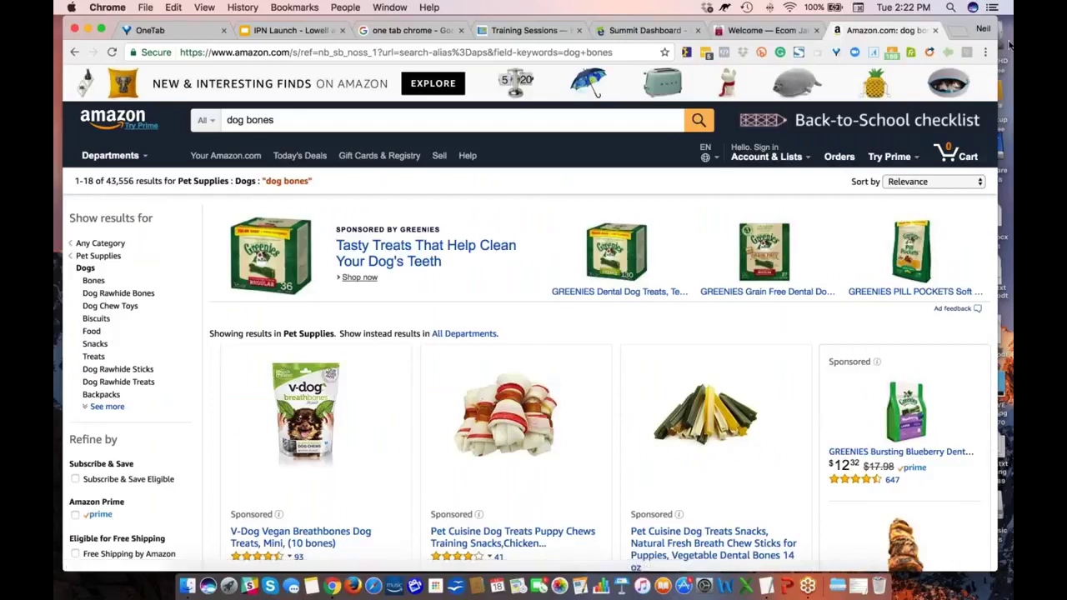
# Run the ASINspector PRO extension on the dog bones search results.
pyautogui.click(1006, 49)
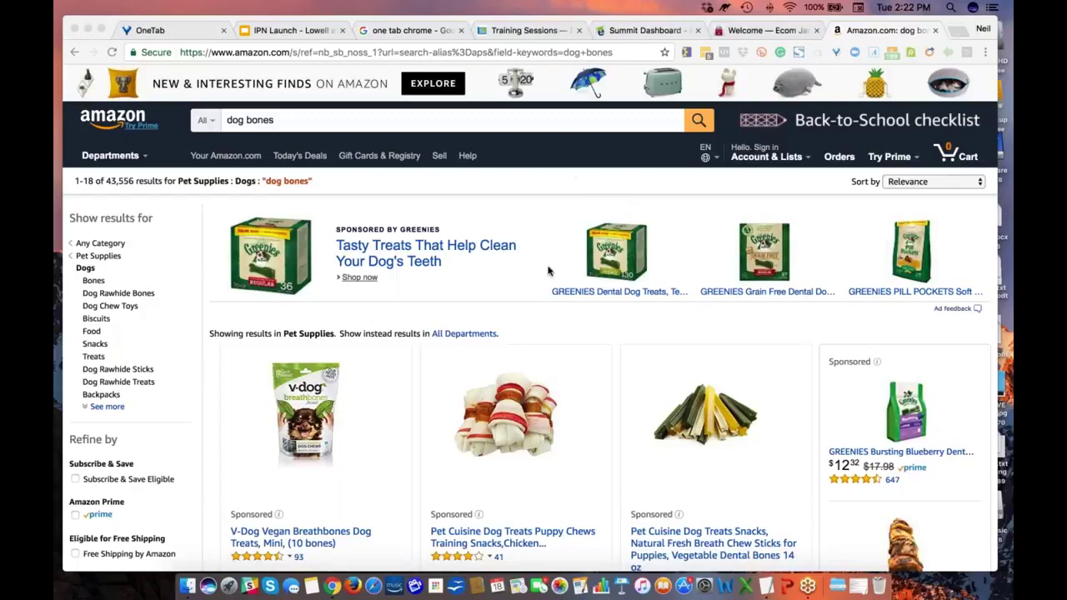
pyautogui.scroll(-2, 548, 269)
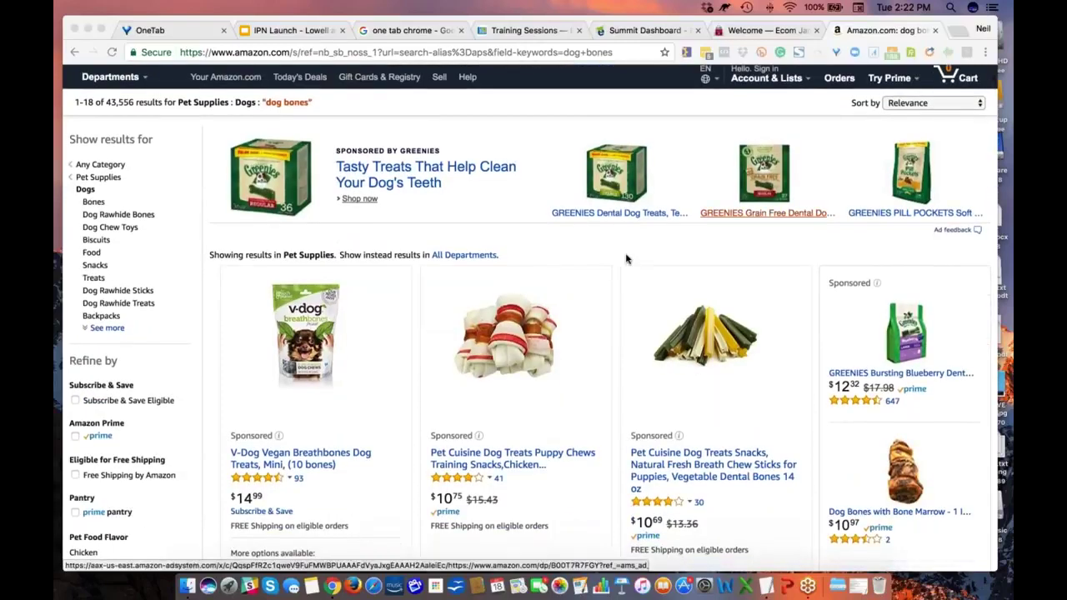
pyautogui.click(685, 53)
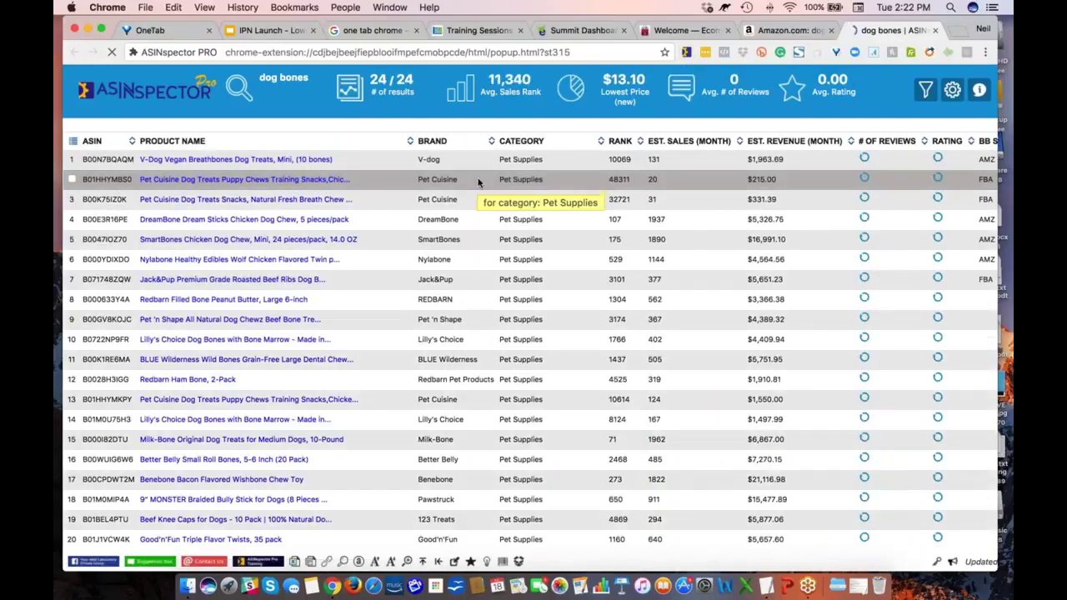
# Examine rank, estimated monthly sales, revenue and review figures across all the dog bones products in the table.
pyautogui.scroll(-1, 478, 183)
pyautogui.scroll(-2, 479, 183)
pyautogui.scroll(3, 479, 184)
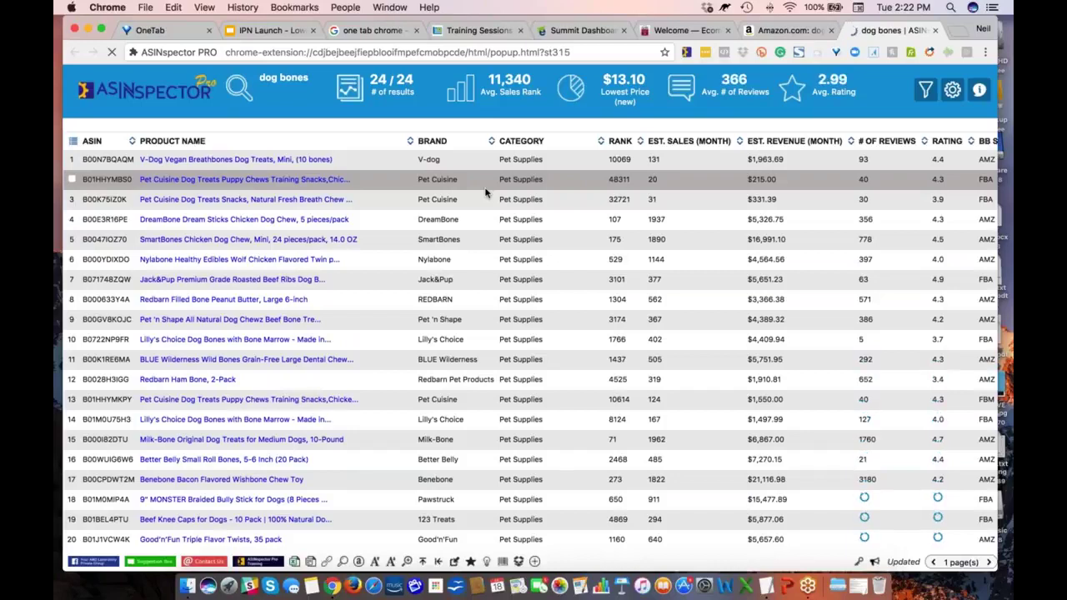
pyautogui.scroll(-1, 486, 193)
pyautogui.scroll(-2, 486, 193)
pyautogui.scroll(2, 430, 236)
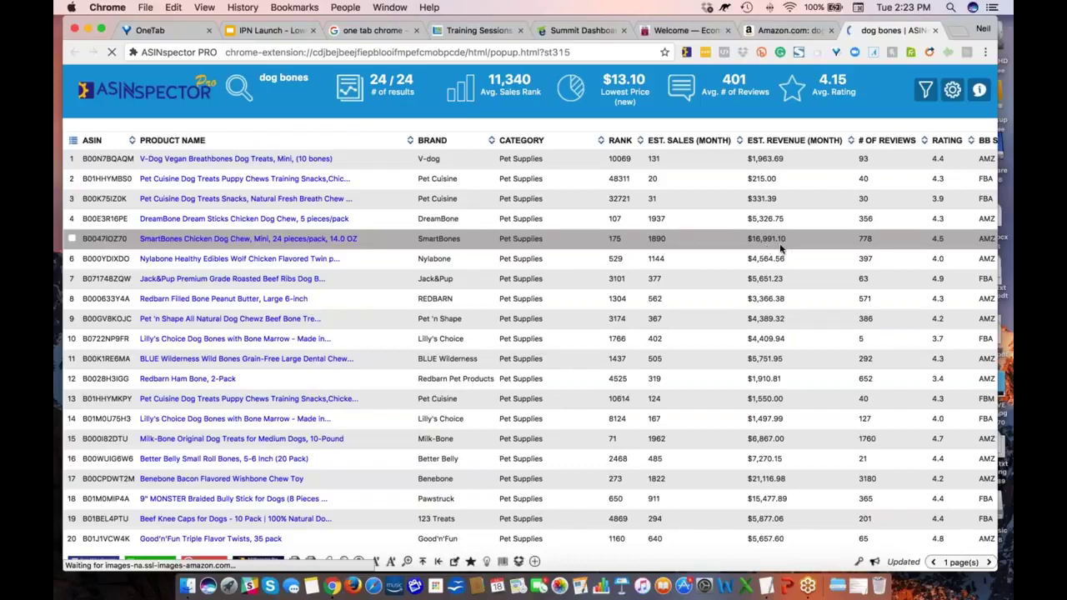
pyautogui.scroll(-3, 775, 248)
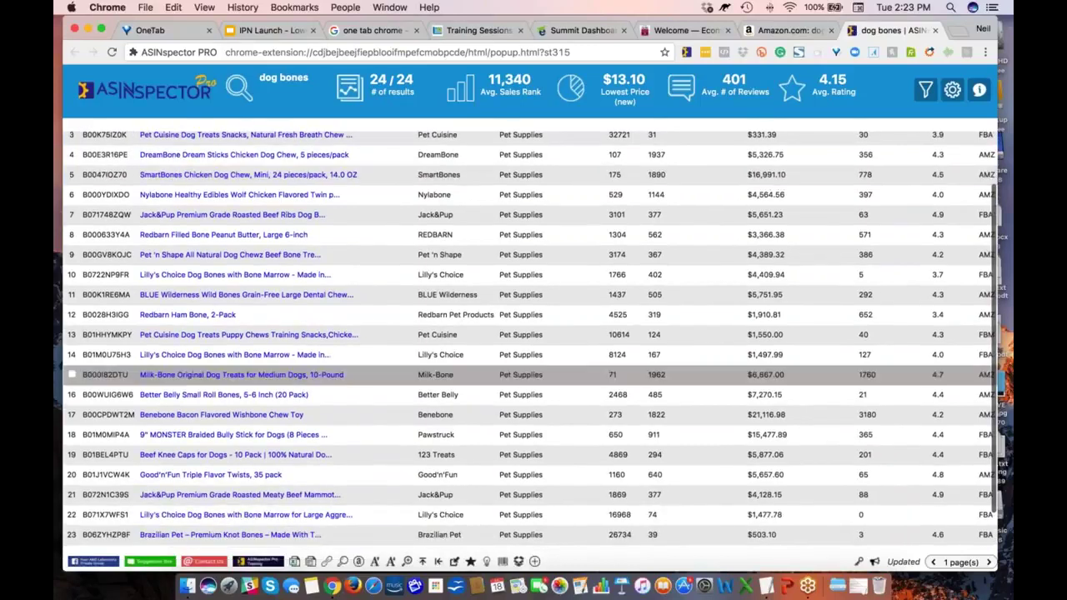
pyautogui.scroll(-2, 532, 333)
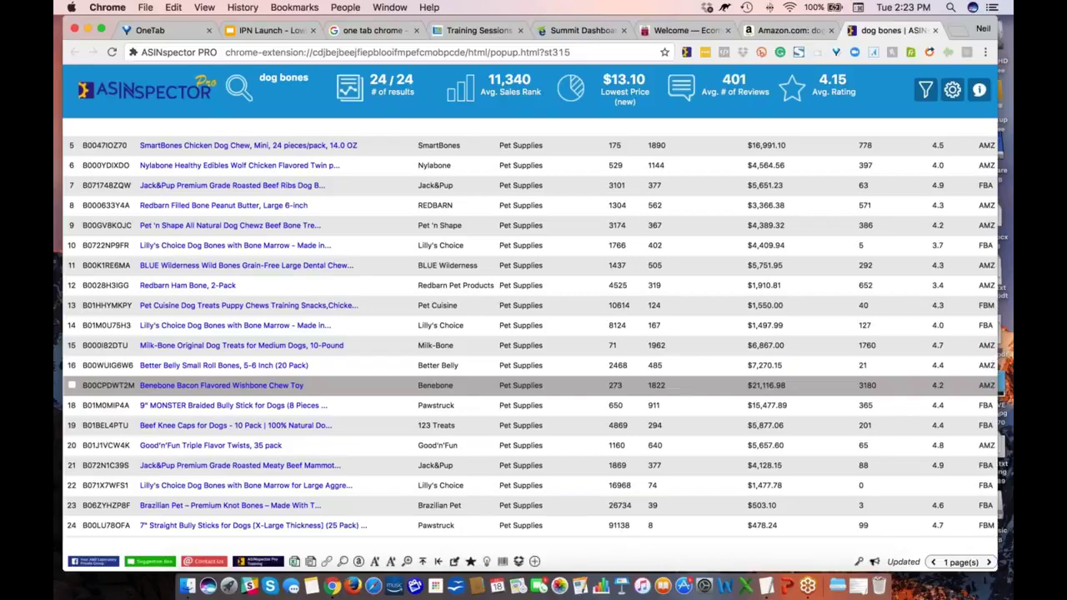
pyautogui.scroll(5, 521, 366)
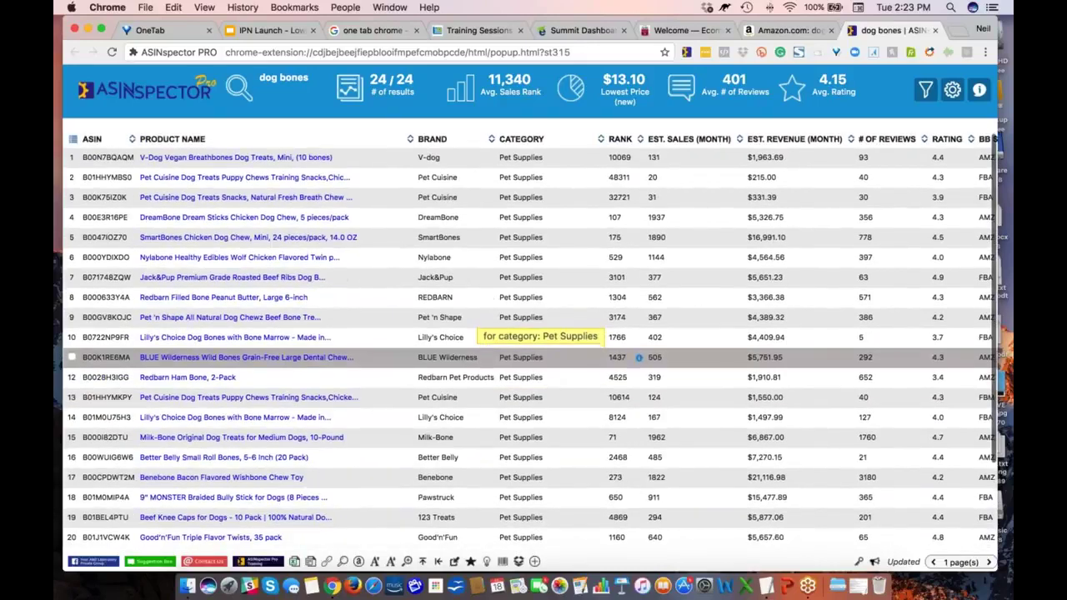
pyautogui.scroll(-5, 525, 350)
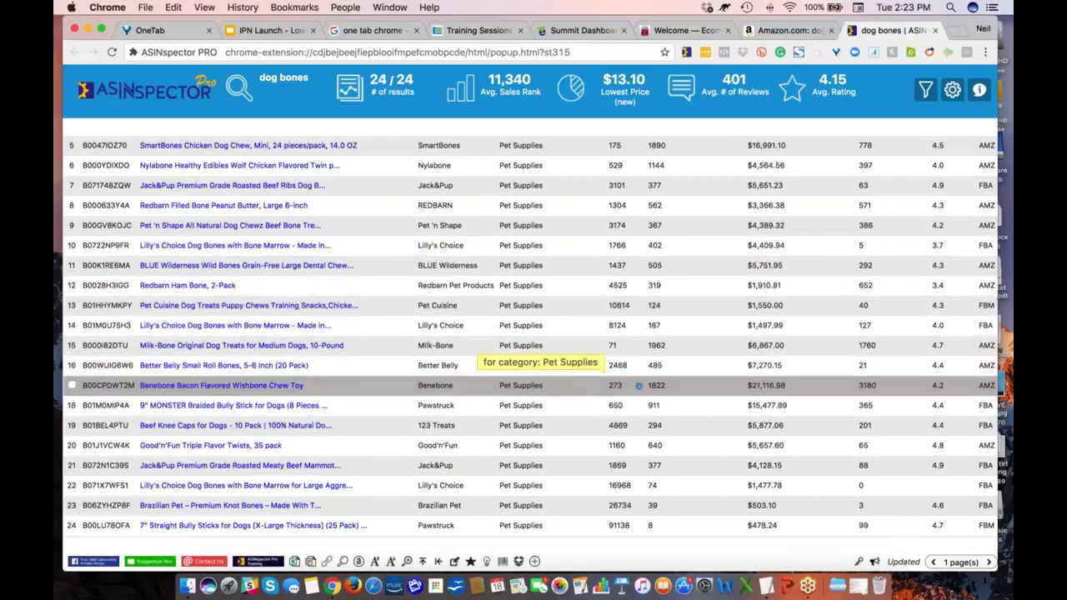
# Highlight the estimated monthly sales and then the estimated monthly revenue of the Benebone Bacon Flavored Wishbone Chew Toy.
pyautogui.moveTo(276, 388)
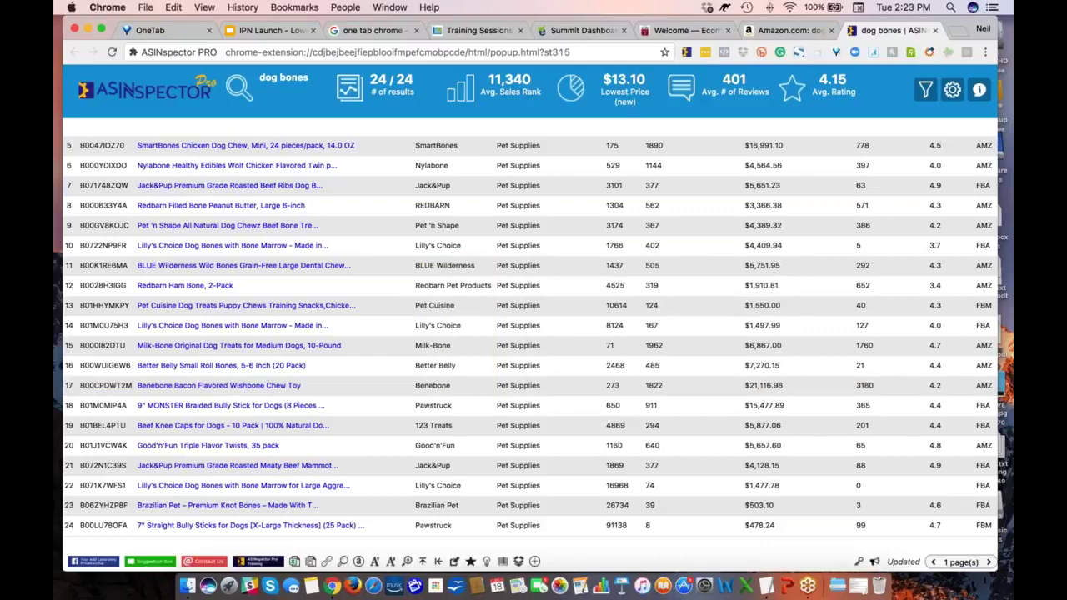
pyautogui.scroll(3, 635, 385)
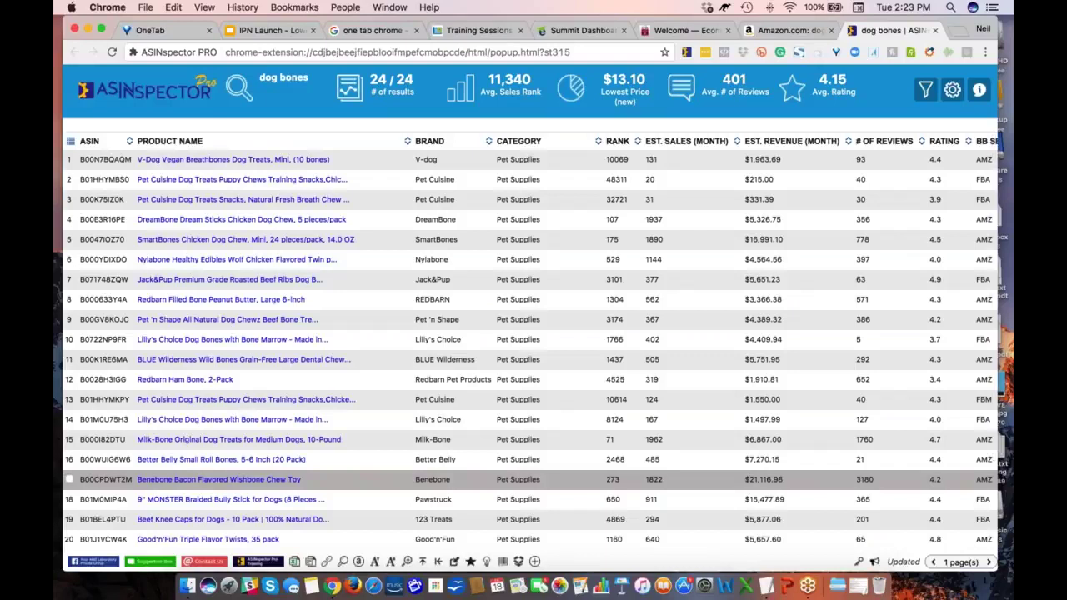
pyautogui.doubleClick(653, 479)
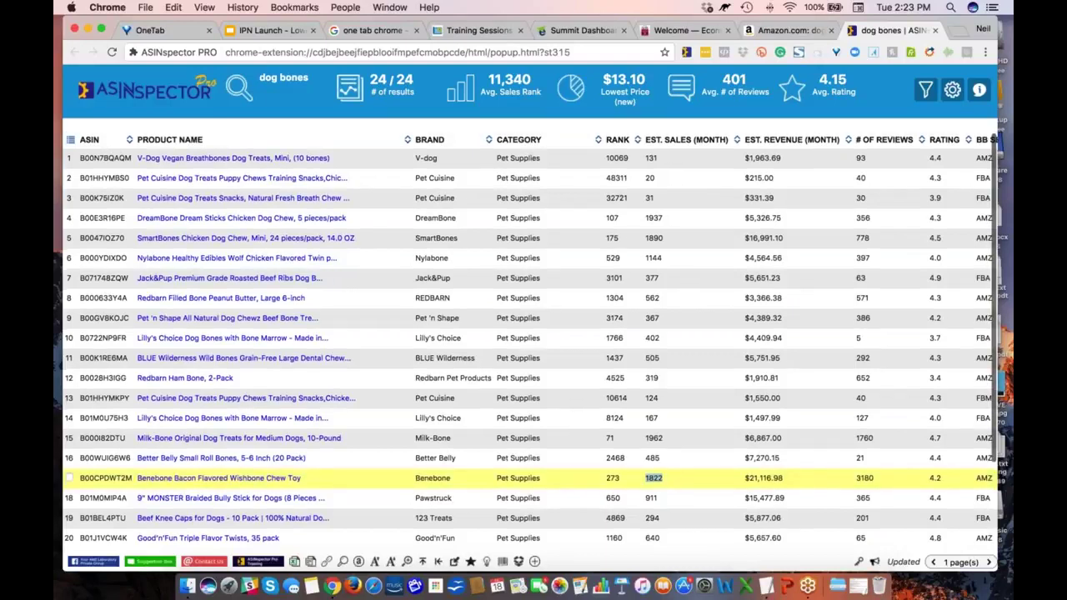
pyautogui.scroll(-1, 739, 467)
pyautogui.moveTo(744, 468); pyautogui.dragTo(788, 468)
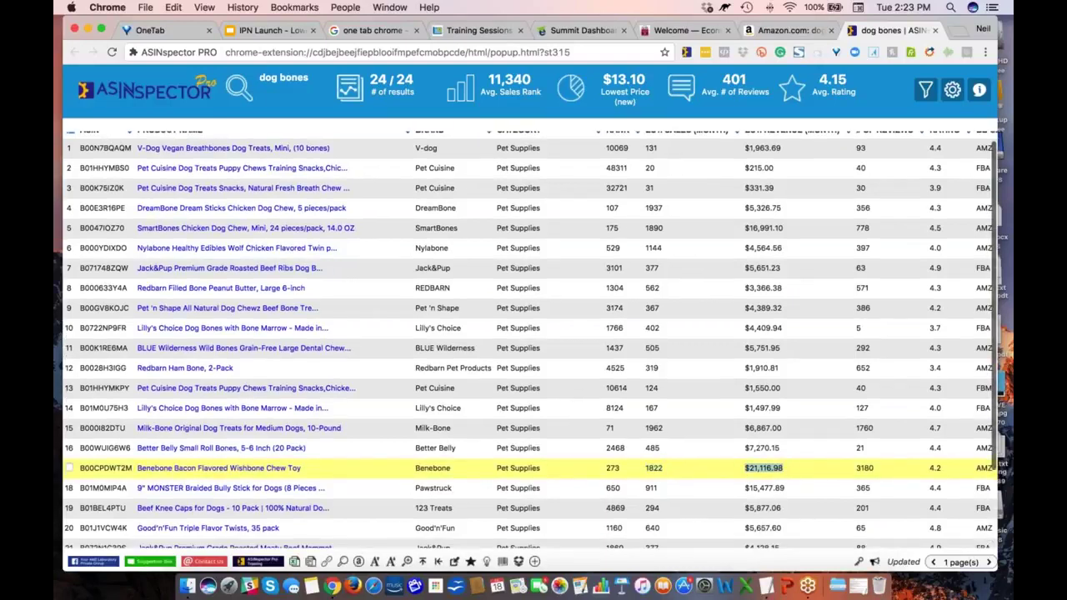
pyautogui.scroll(1, 764, 467)
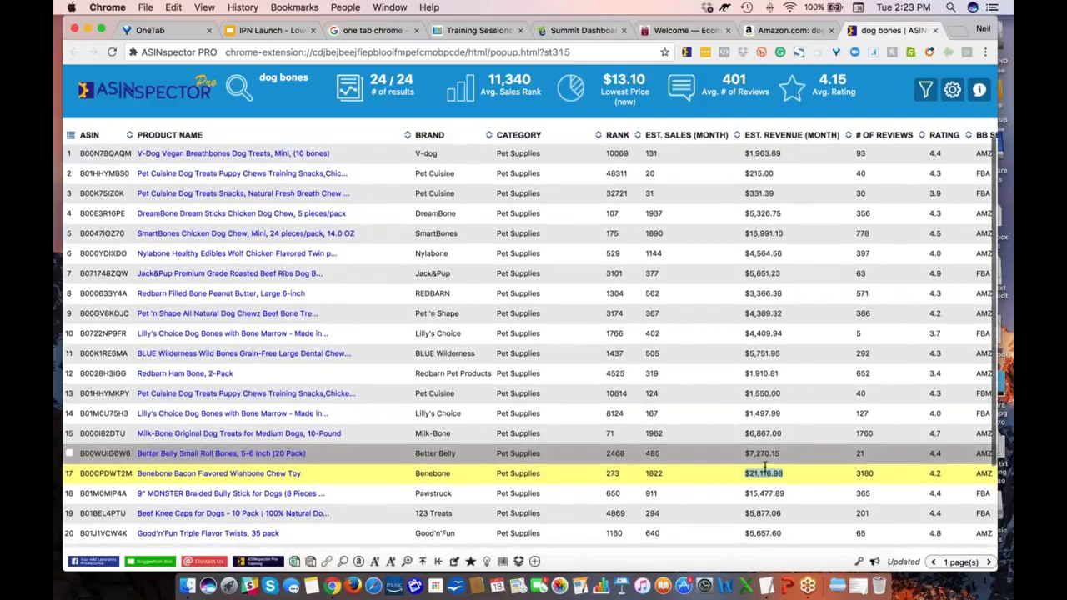
# Check the star rating breakdowns of the Benebone, Jack&Pup beef ribs and Milk-Bone products.
pyautogui.hscroll(1, 867, 473)
pyautogui.hscroll(5, 894, 477)
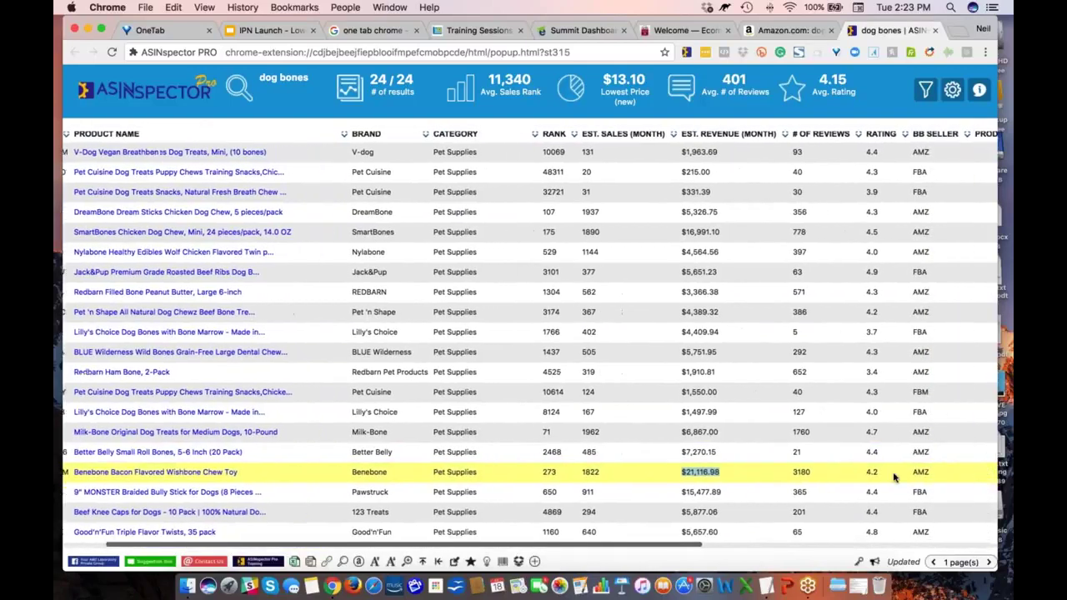
pyautogui.moveTo(836, 480)
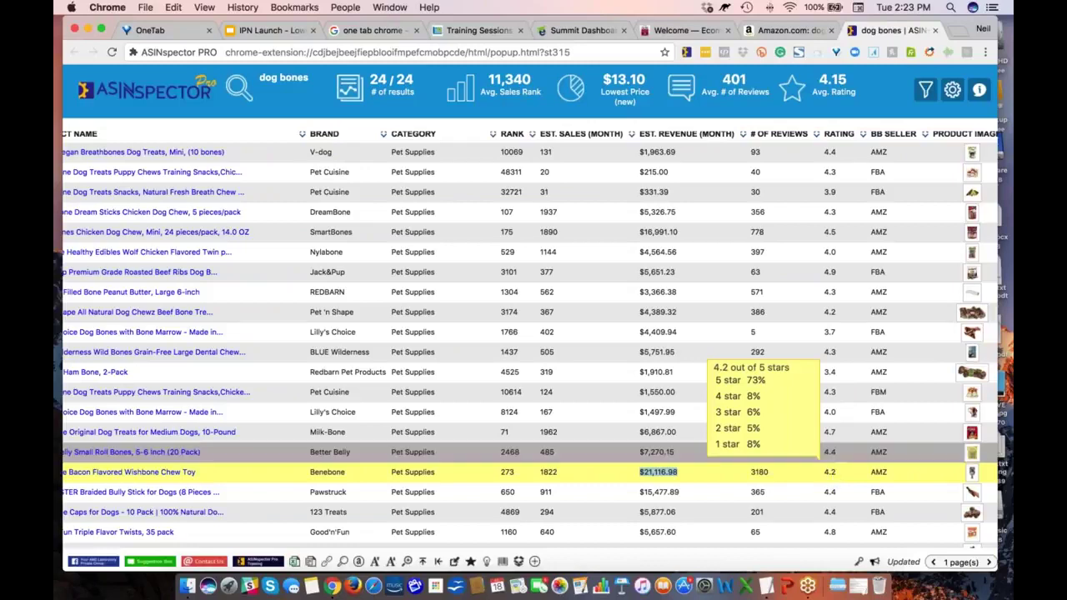
pyautogui.moveTo(831, 273)
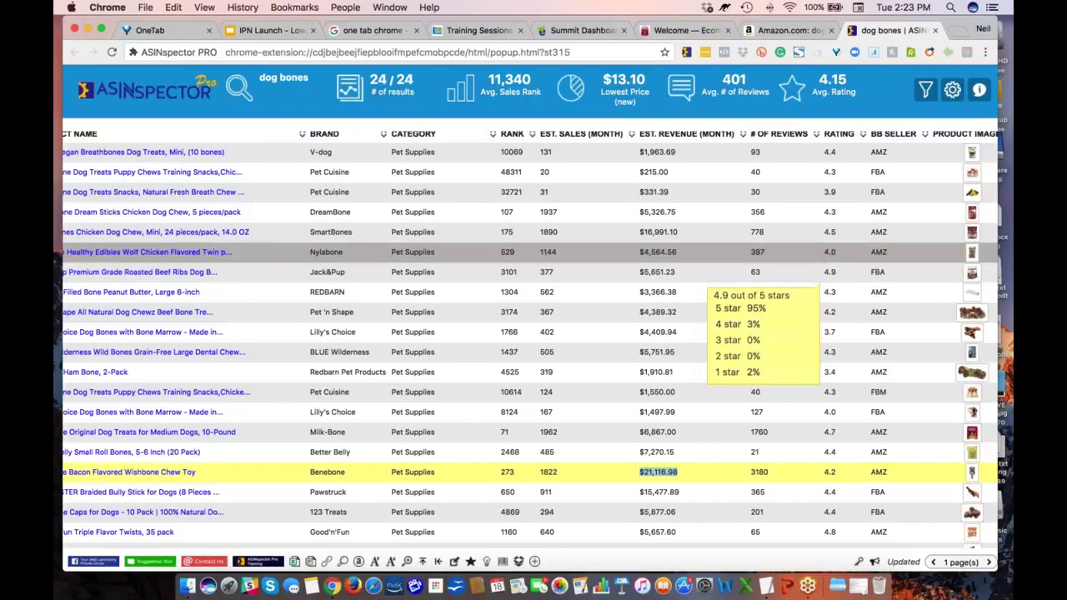
pyautogui.moveTo(838, 458)
pyautogui.moveTo(834, 431)
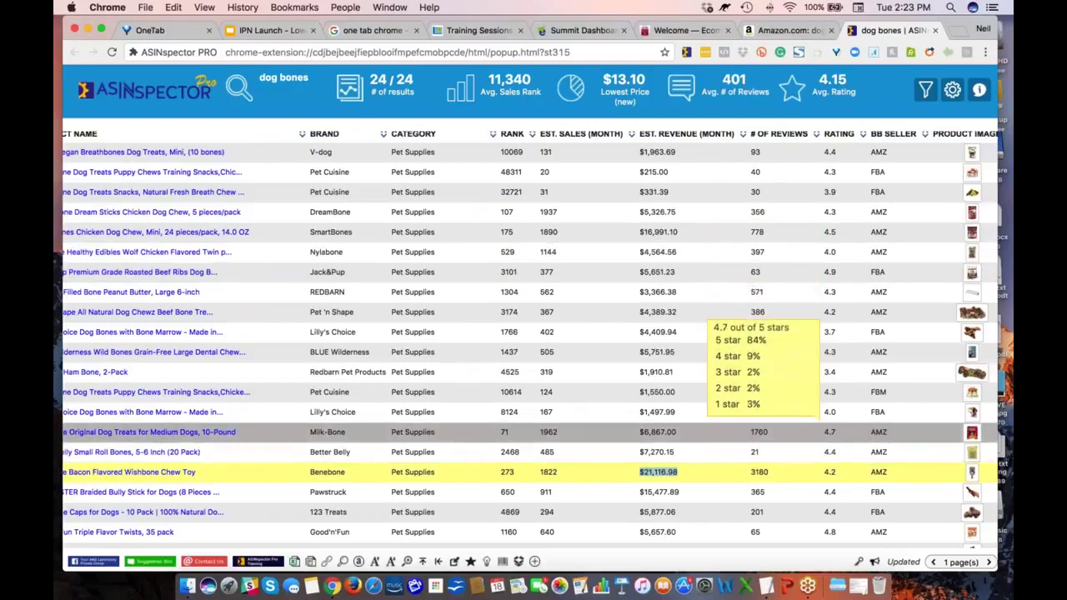
# View the Benebone chew toy's product image and highlight its lowest new price.
pyautogui.hscroll(5, 815, 478)
pyautogui.hscroll(10, 815, 478)
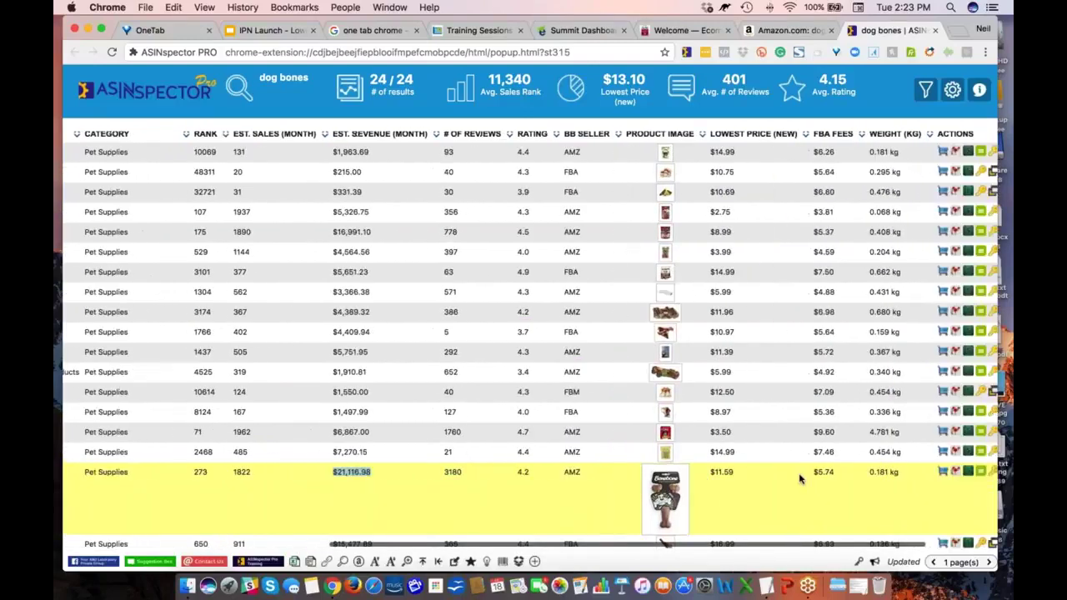
pyautogui.hscroll(4, 799, 472)
pyautogui.doubleClick(626, 471)
pyautogui.scroll(-1, 637, 475)
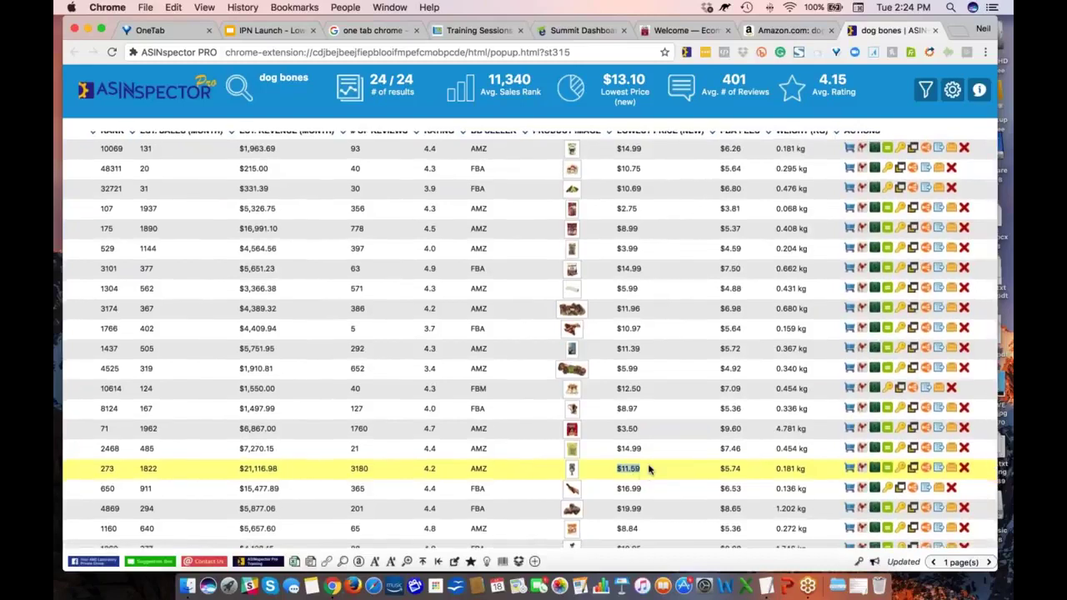
# Inspect the itemised FBA fee breakdown for the Benebone chew toy.
pyautogui.scroll(-1, 649, 471)
pyautogui.scroll(-1, 650, 470)
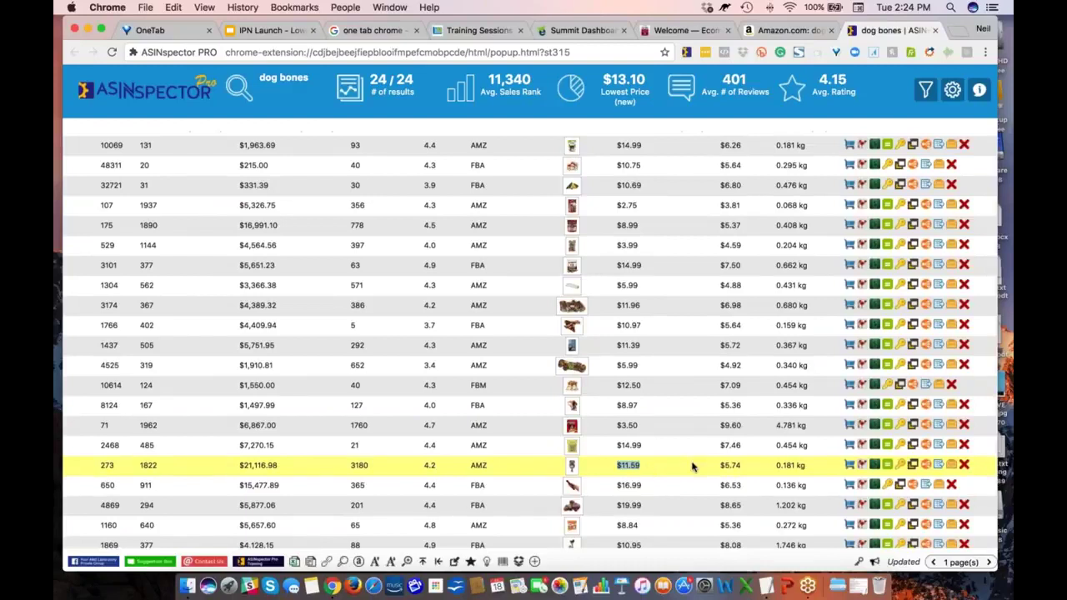
pyautogui.scroll(1, 691, 466)
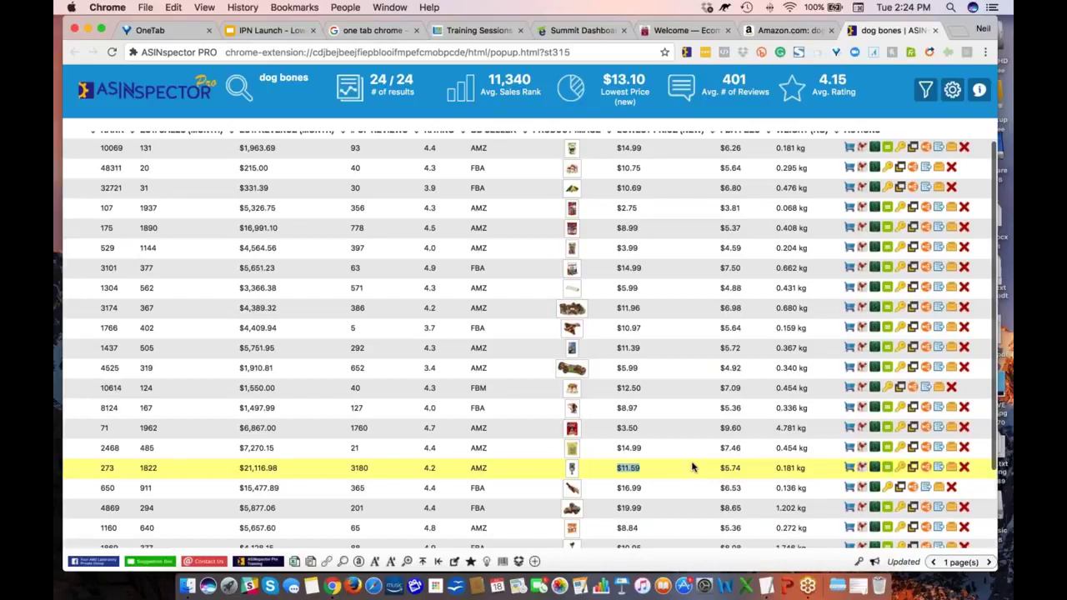
pyautogui.scroll(2, 692, 467)
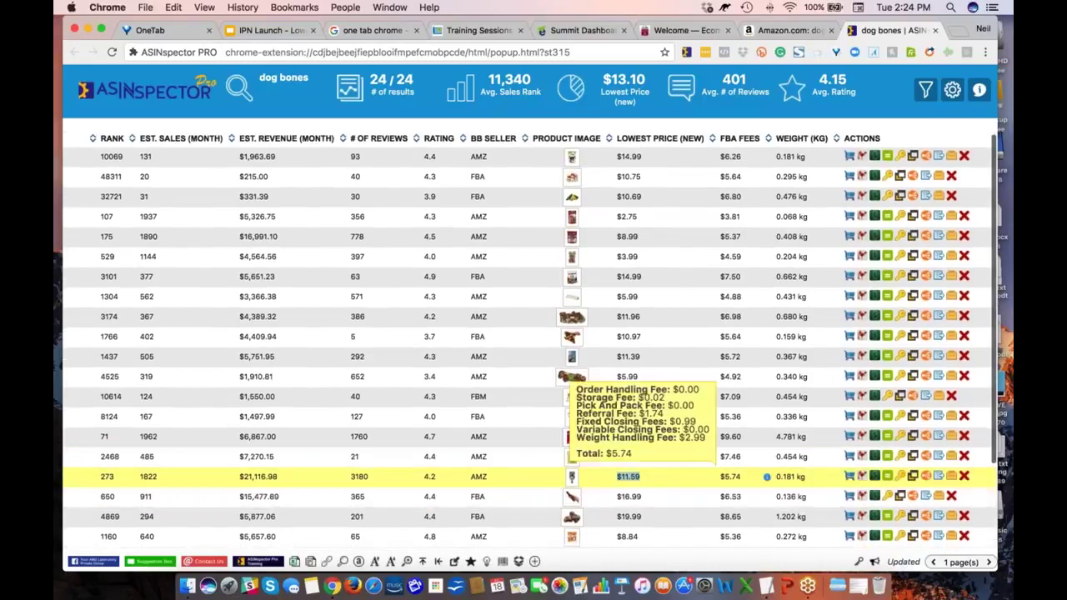
pyautogui.moveTo(738, 476)
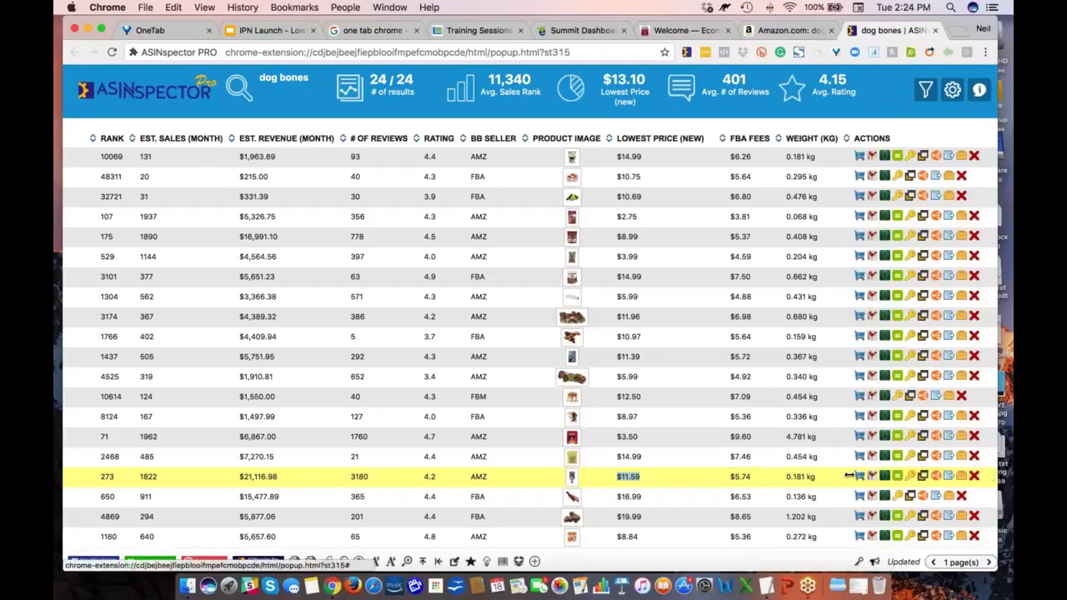
# Review the sourcing marketplace options for the Benebone chew toy and look up its frequently bought together products.
pyautogui.scroll(-2, 832, 473)
pyautogui.scroll(-1, 831, 473)
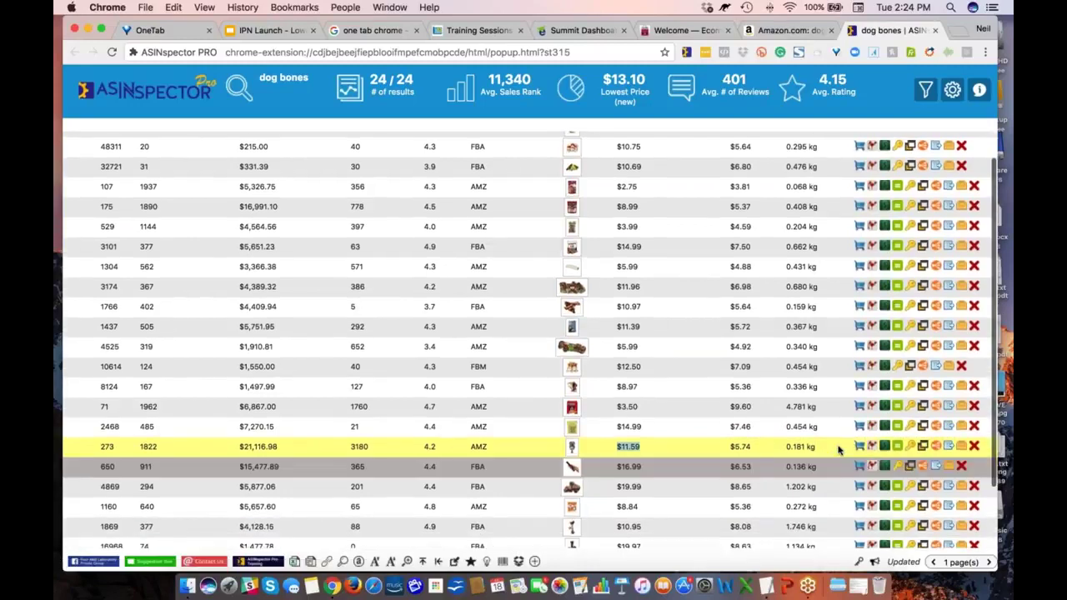
pyautogui.scroll(-4, 859, 445)
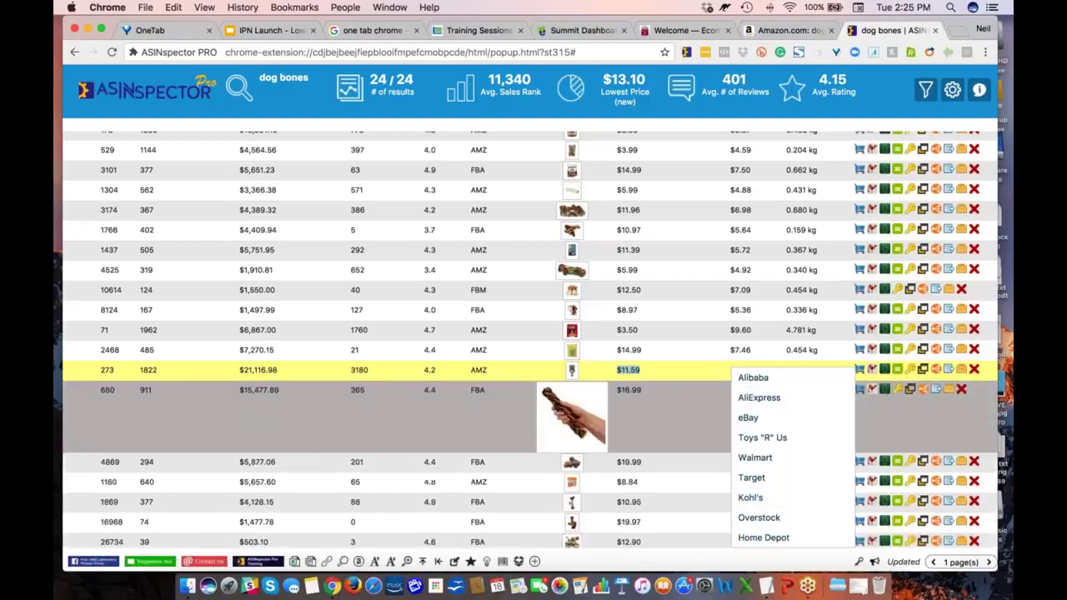
pyautogui.click(698, 370)
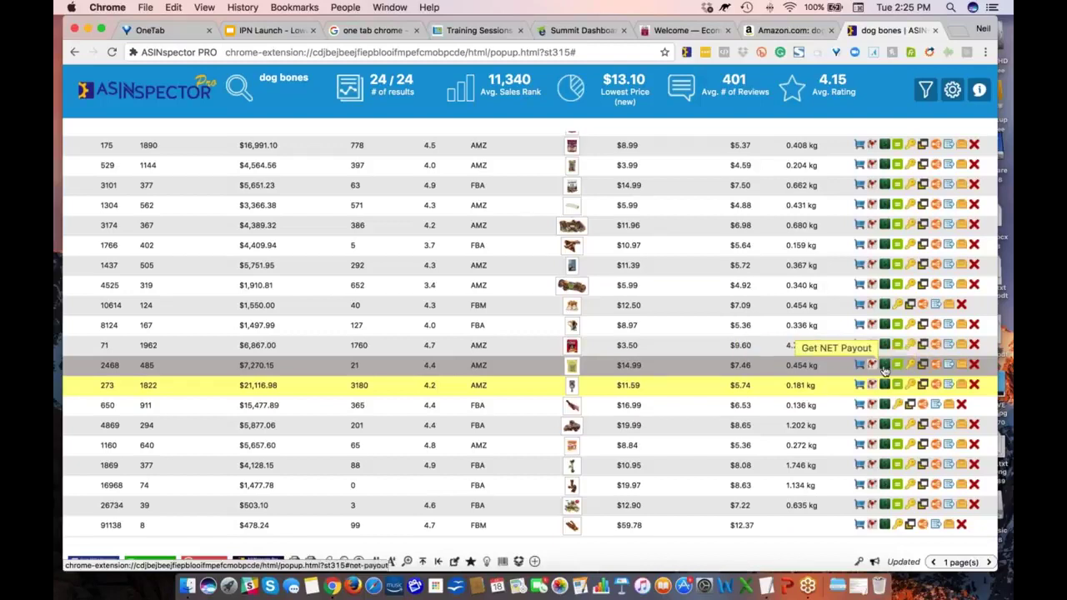
pyautogui.click(938, 386)
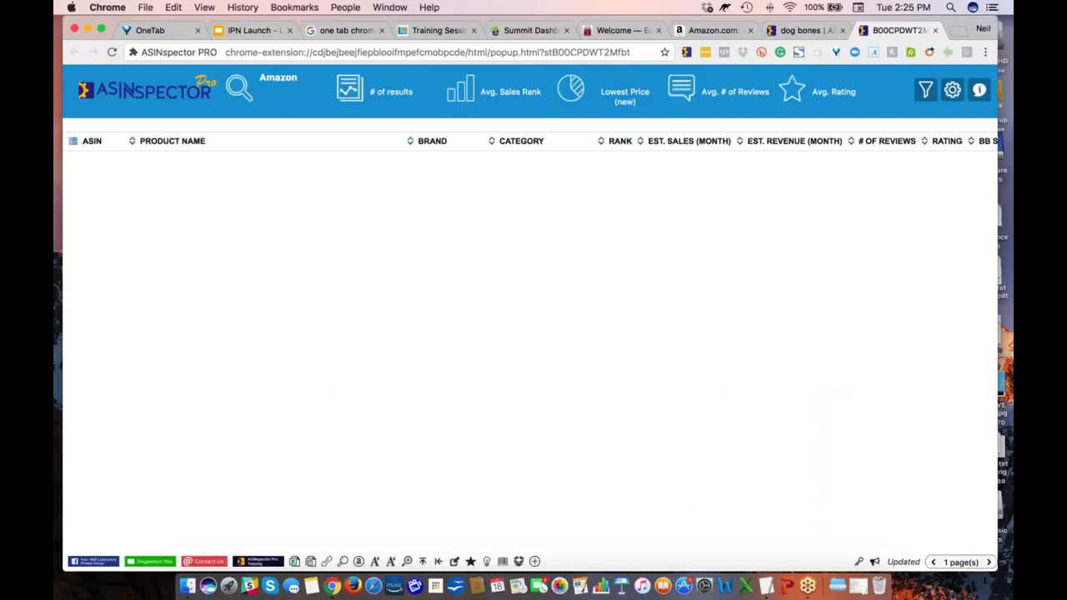
pyautogui.click(935, 30)
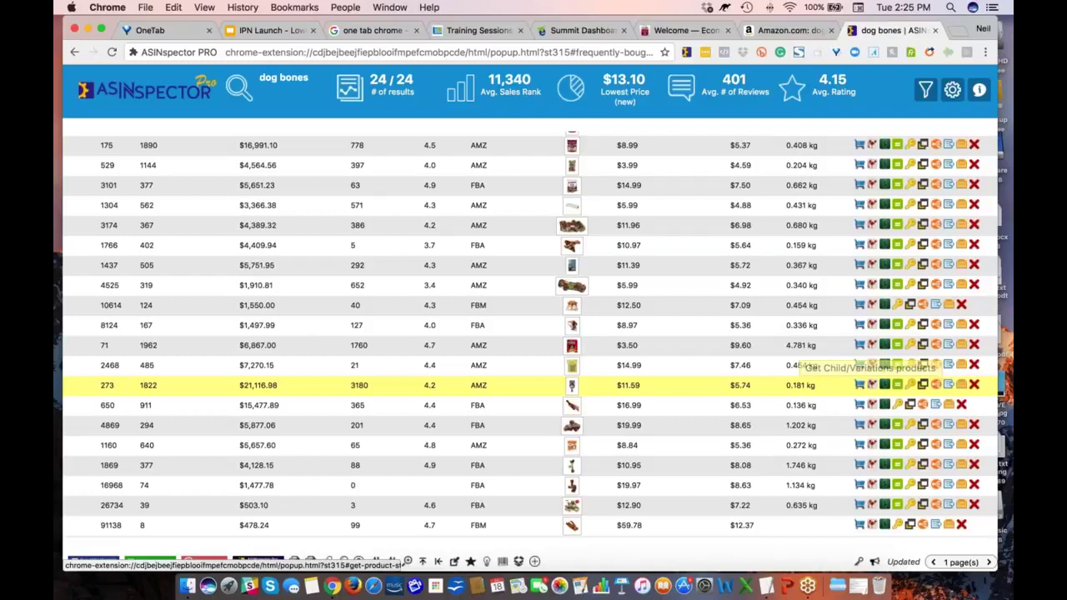
# Inspect the inventory on hand for all sellers of the Benebone chew toy.
pyautogui.click(923, 385)
pyautogui.click(883, 392)
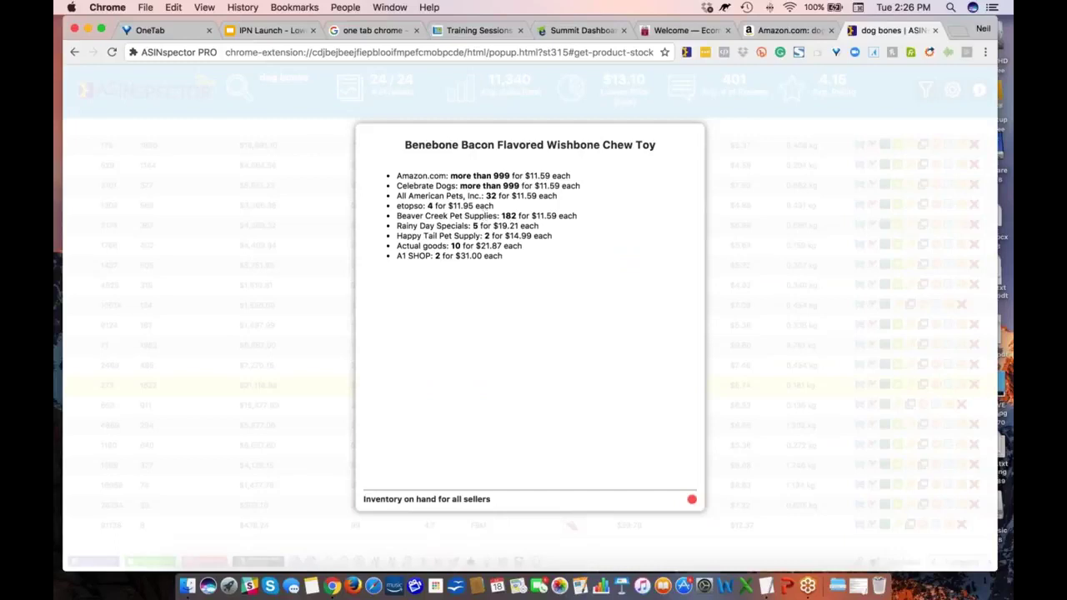
pyautogui.click(1002, 52)
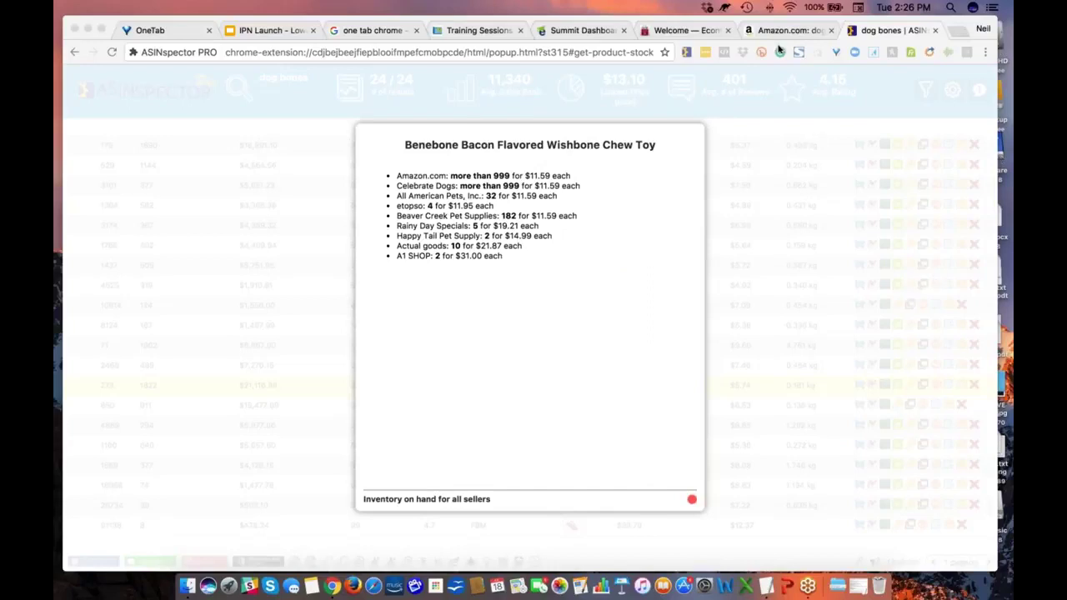
pyautogui.click(660, 508)
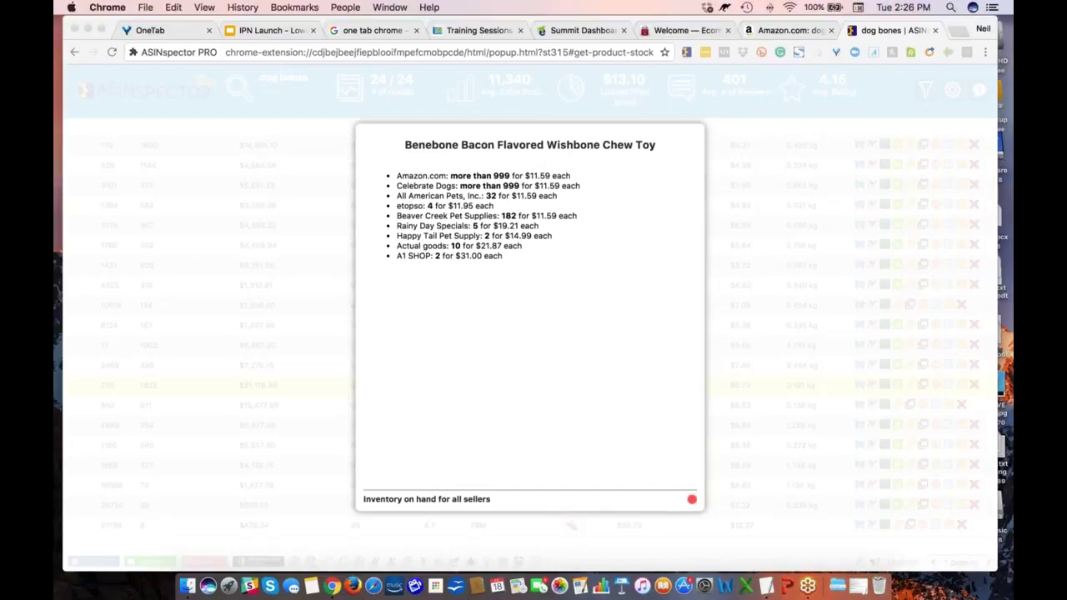
pyautogui.click(545, 534)
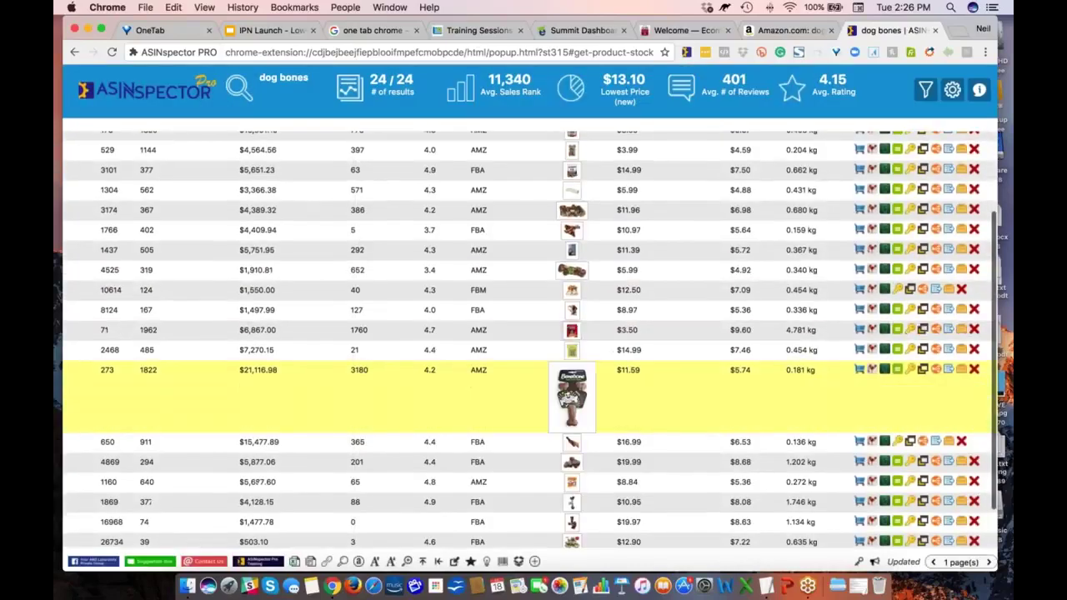
# Set the number of result pages to load to 18.
pyautogui.scroll(3, 497, 371)
pyautogui.click(989, 562)
pyautogui.click(989, 563)
pyautogui.click(989, 562)
pyautogui.click(989, 562)
pyautogui.click(989, 563)
pyautogui.click(990, 563)
pyautogui.click(989, 562)
pyautogui.click(989, 563)
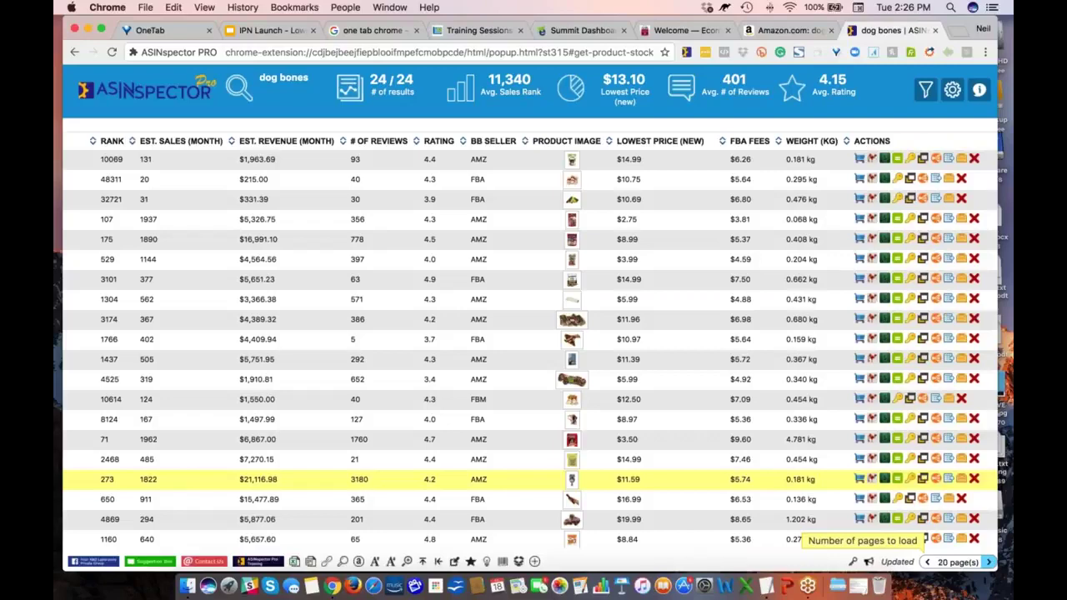
pyautogui.click(989, 563)
pyautogui.scroll(-3, 542, 350)
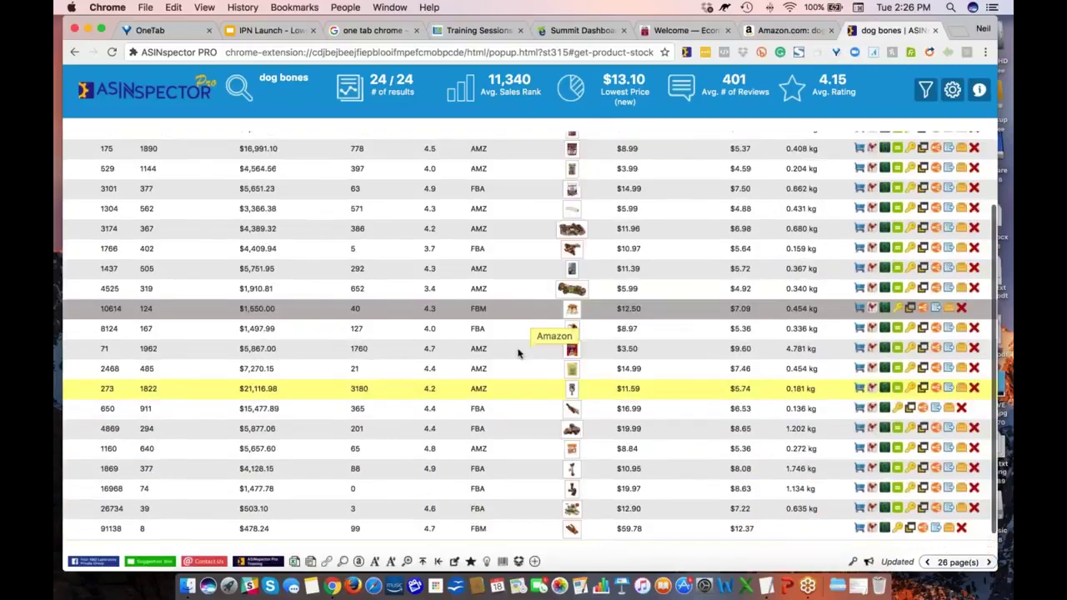
pyautogui.click(926, 562)
pyautogui.click(926, 563)
pyautogui.click(927, 565)
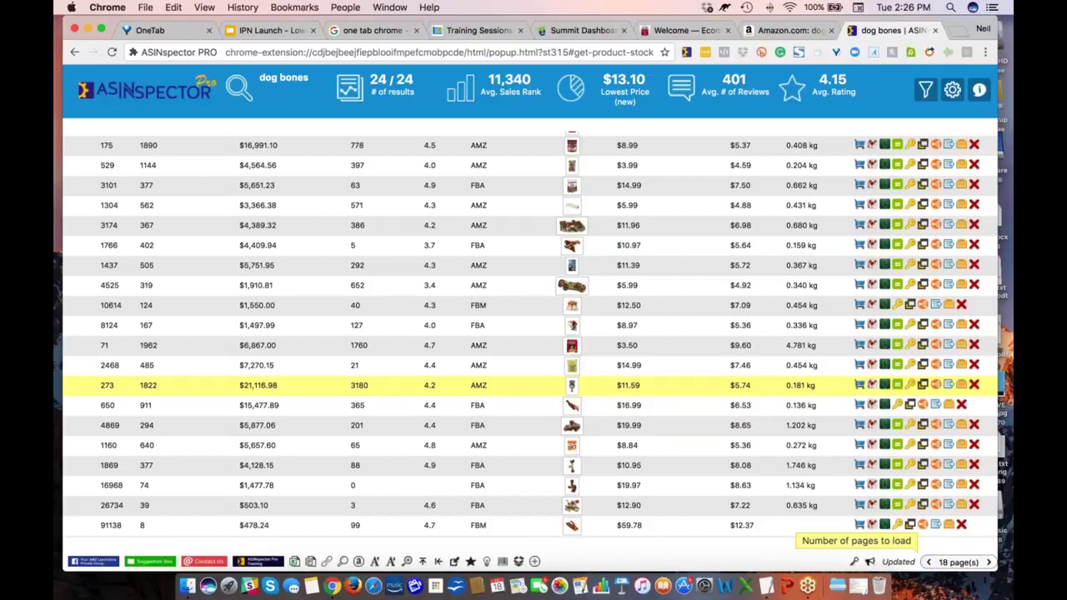
# View the wholesale file upload page with its sample XLS/XLSX files, and close it.
pyautogui.click(518, 564)
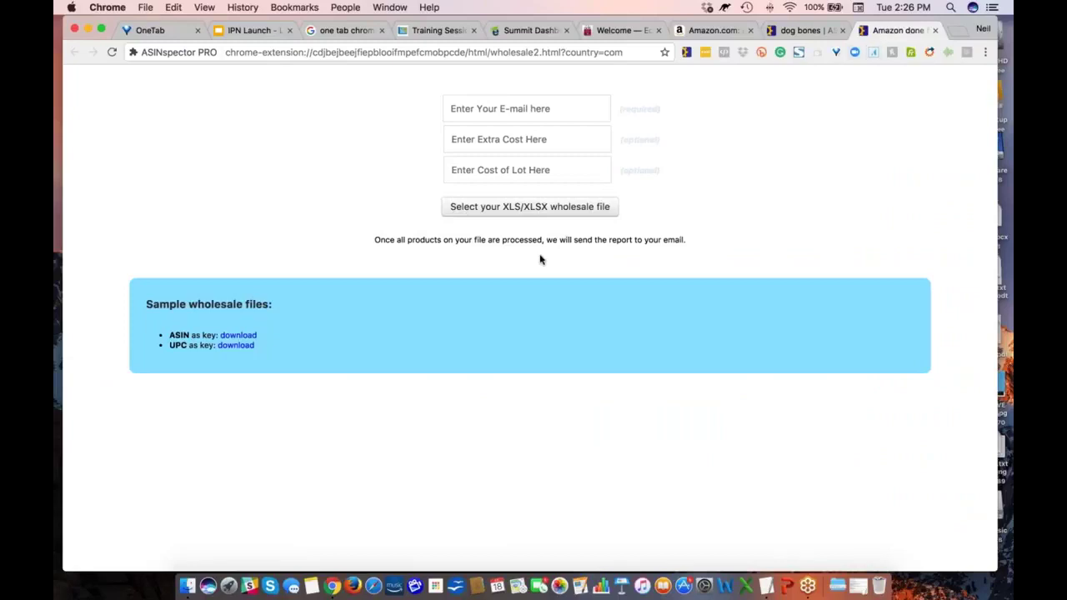
pyautogui.click(934, 30)
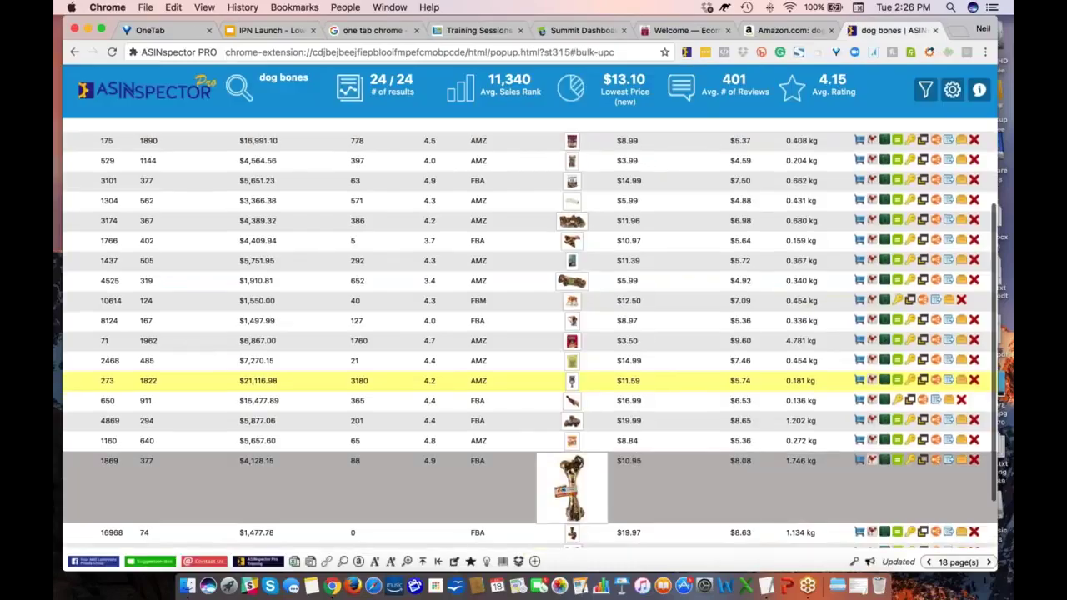
# Bring the ASIN and product name columns back into view and switch to the IPN Launch presentation in Google Slides.
pyautogui.scroll(1, 402, 294)
pyautogui.scroll(5, 402, 294)
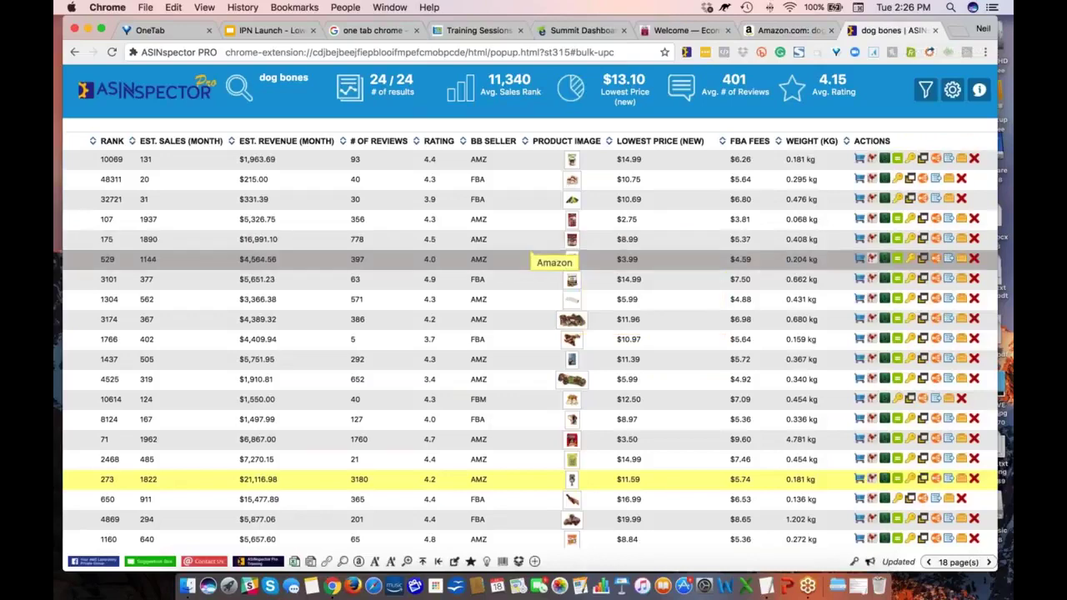
pyautogui.hscroll(-2, 395, 297)
pyautogui.hscroll(-10, 395, 297)
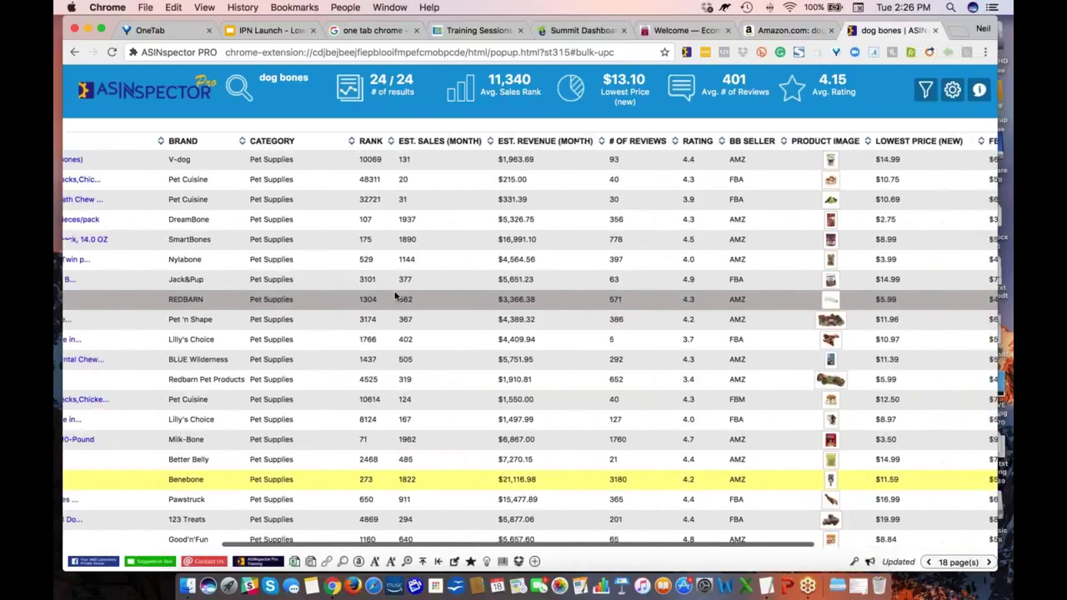
pyautogui.hscroll(-3, 395, 297)
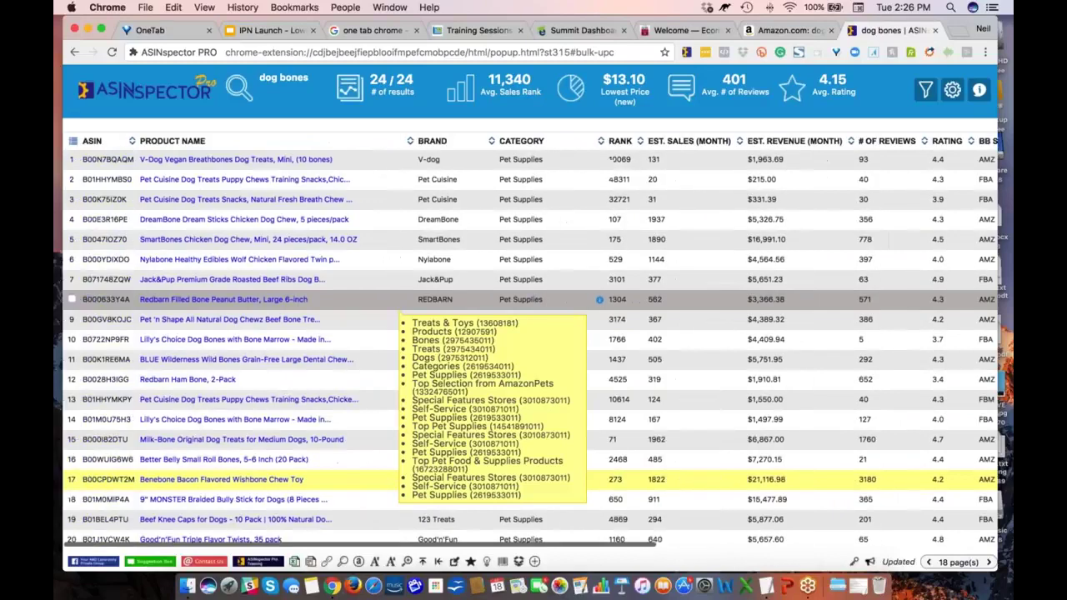
pyautogui.click(280, 33)
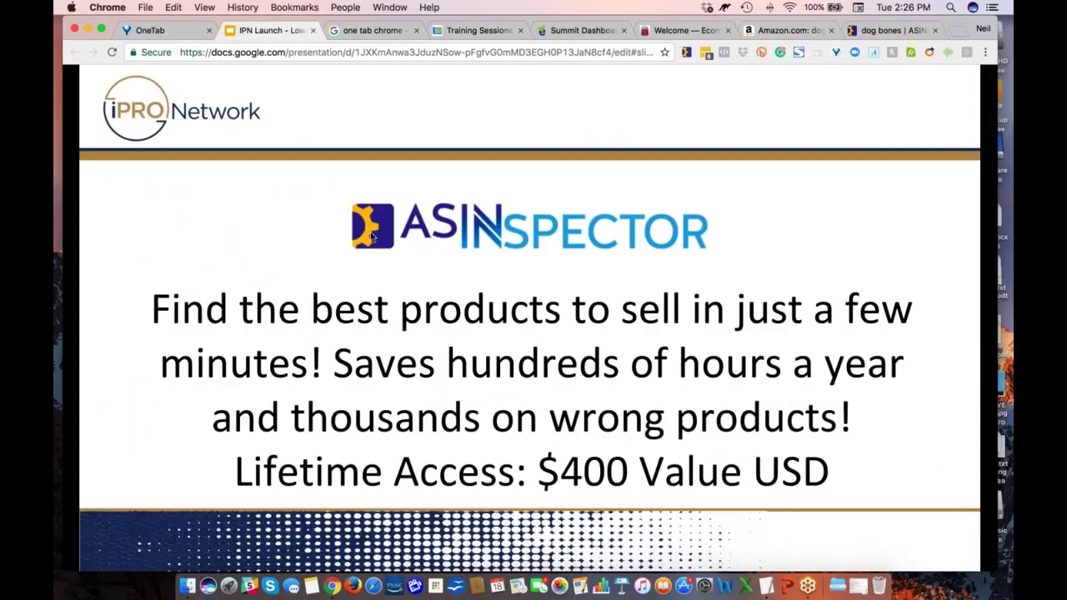
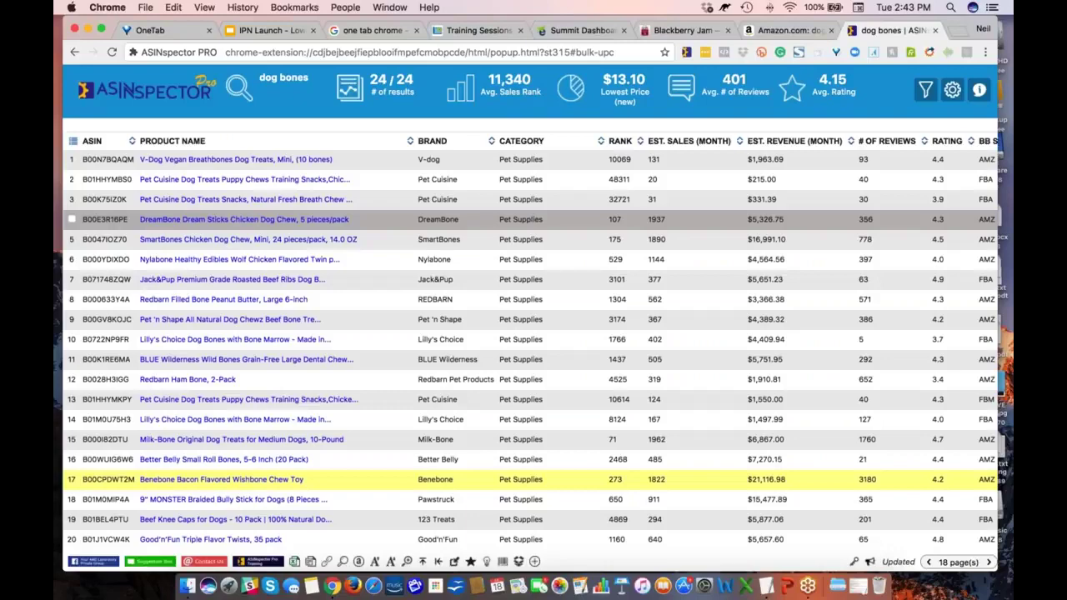
# Switch to the Amazon search results for dog bones and examine the result count and the sponsored products.
pyautogui.click(788, 30)
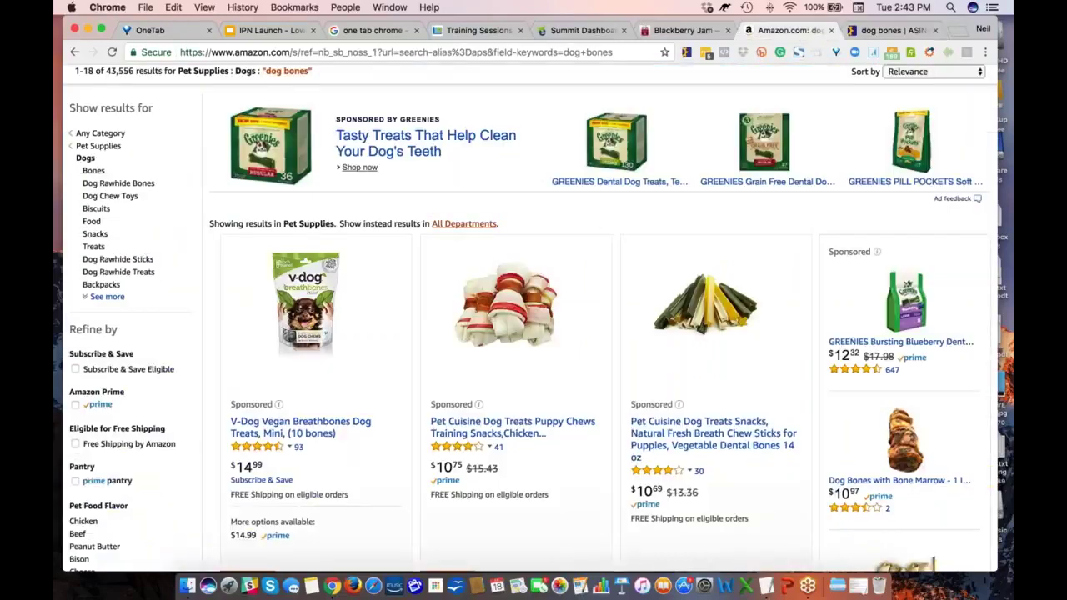
pyautogui.scroll(3, 411, 187)
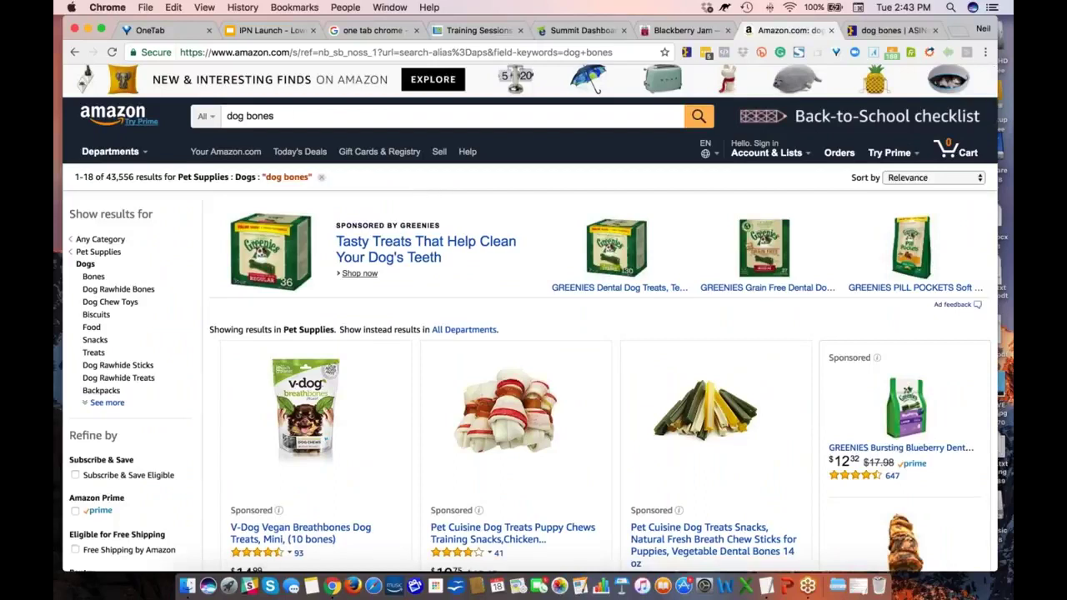
pyautogui.scroll(1, 455, 191)
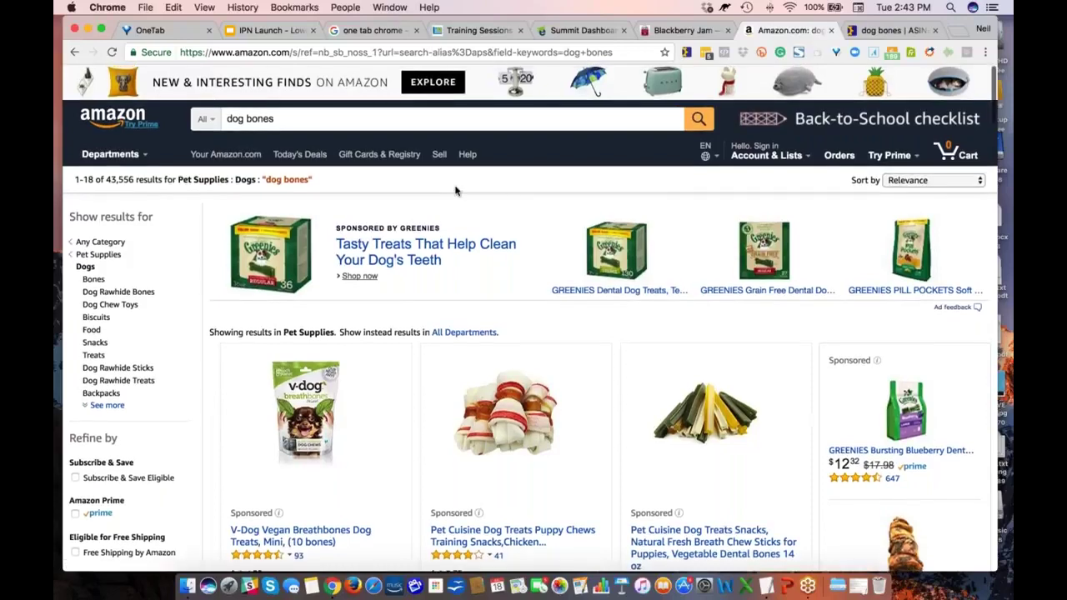
pyautogui.scroll(-1, 455, 191)
pyautogui.scroll(-3, 457, 191)
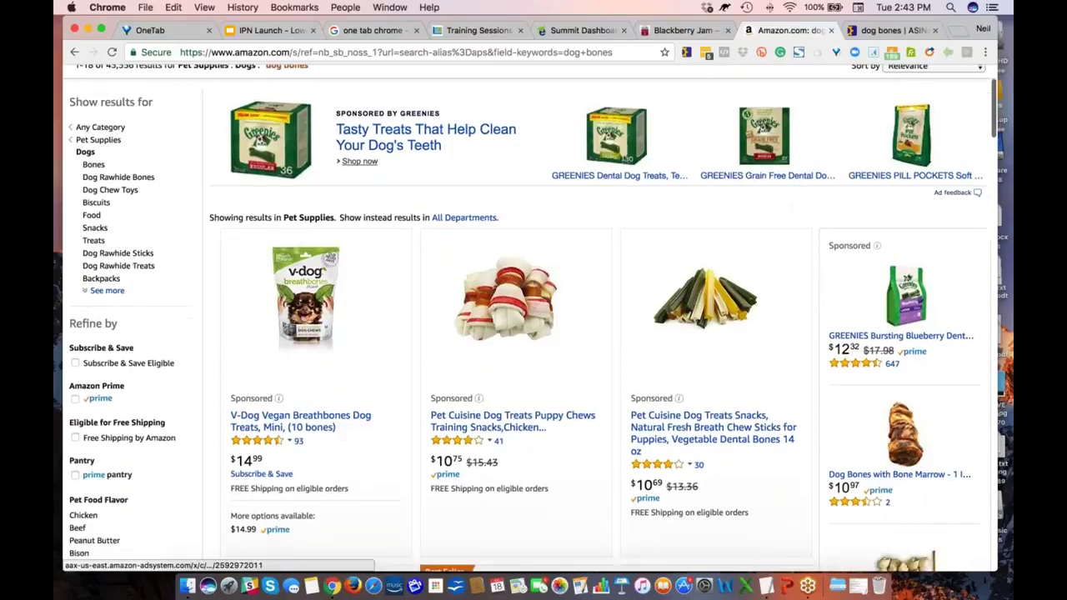
pyautogui.scroll(2, 587, 275)
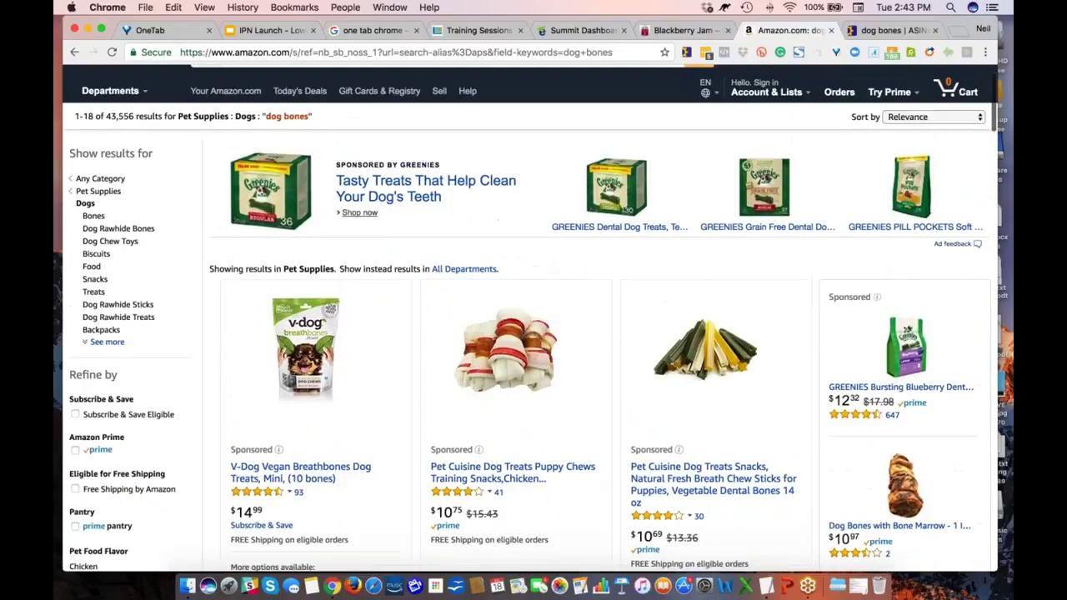
pyautogui.scroll(2, 303, 210)
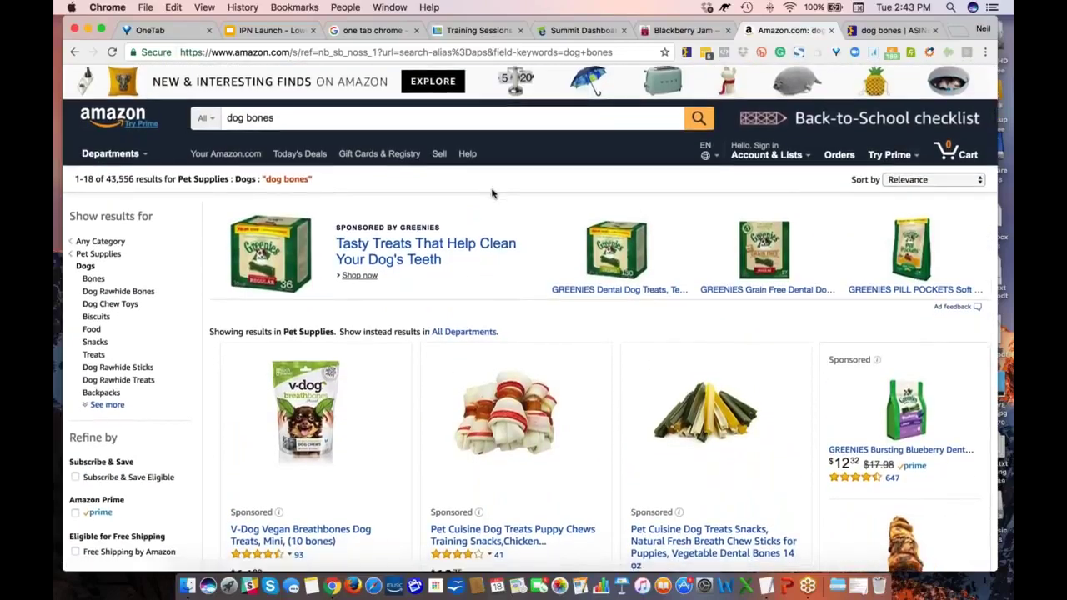
# Look through the first page of dog bones listings and check how many result pages there are.
pyautogui.scroll(-15, 491, 193)
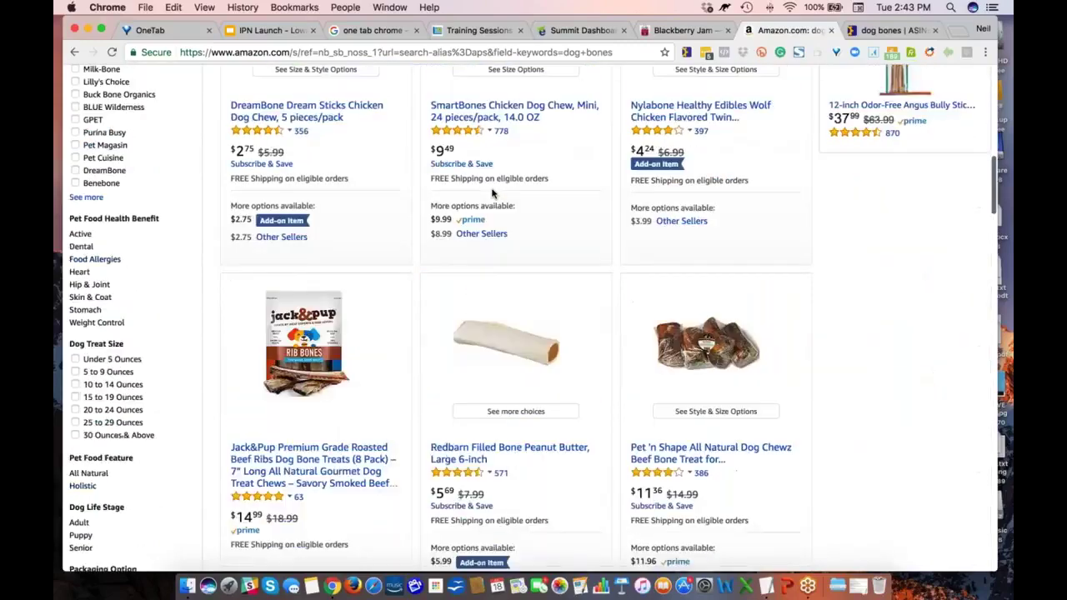
pyautogui.scroll(-12, 492, 193)
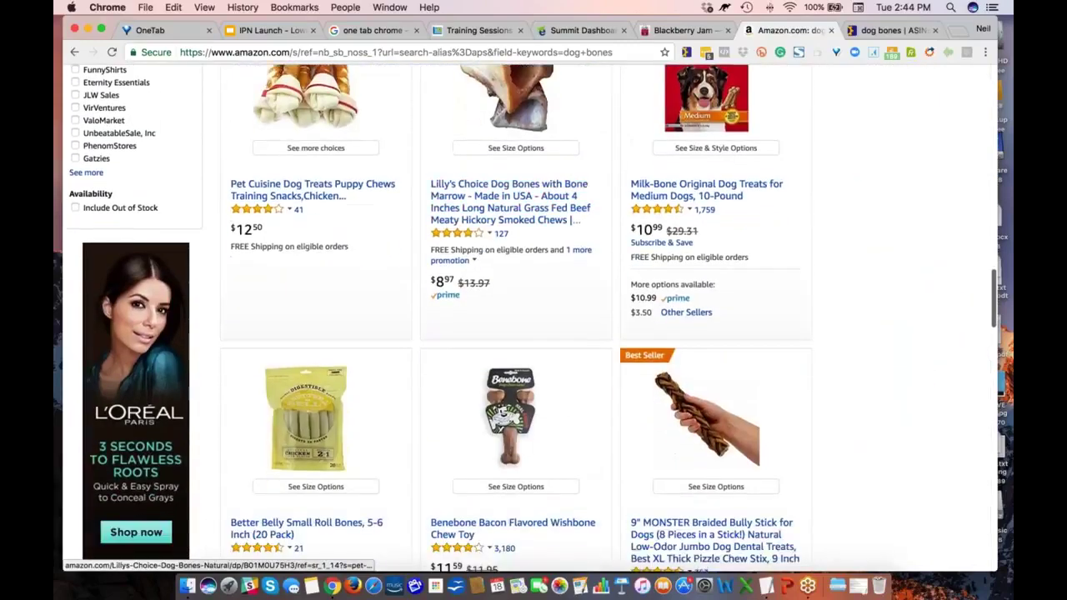
pyautogui.scroll(-10, 491, 194)
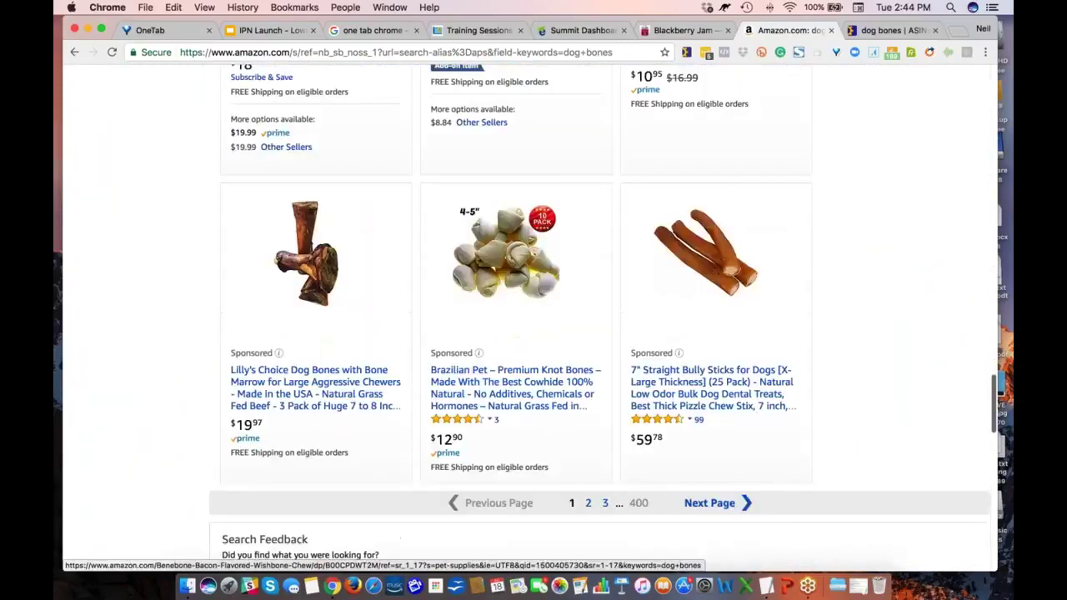
pyautogui.click(605, 418)
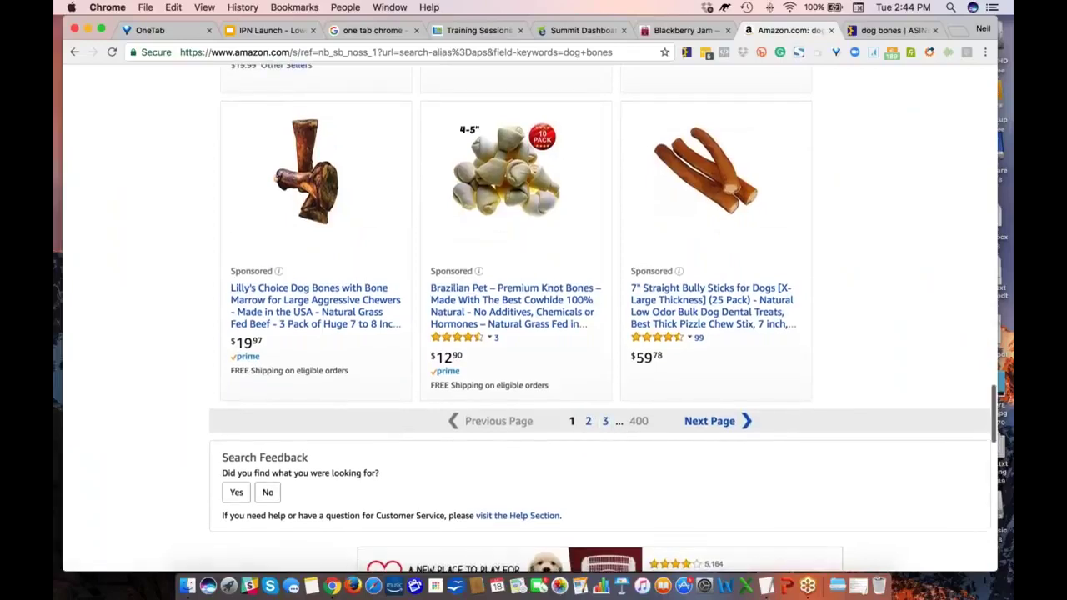
pyautogui.doubleClick(639, 421)
# Return to the first dog bones listings and review the sponsored products and the Best Seller items below them.
pyautogui.scroll(10, 590, 380)
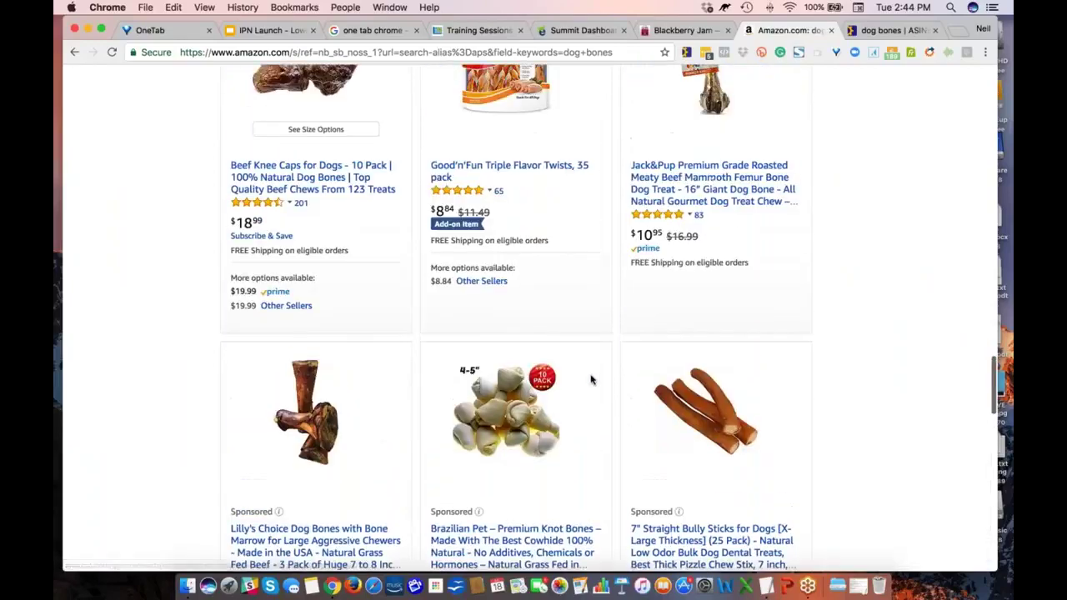
pyautogui.scroll(10, 591, 380)
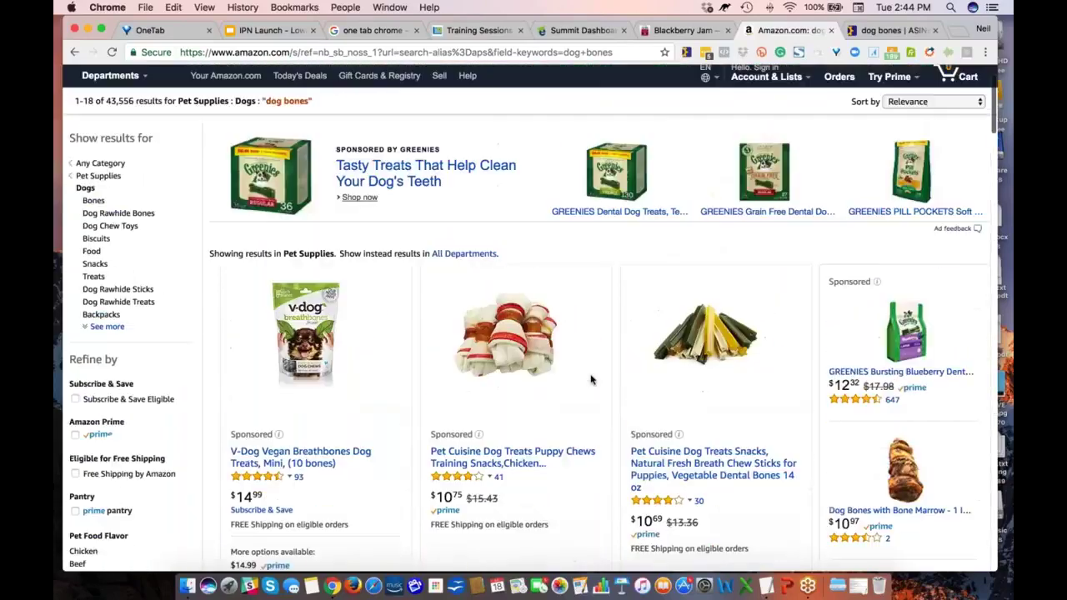
pyautogui.scroll(-3, 620, 347)
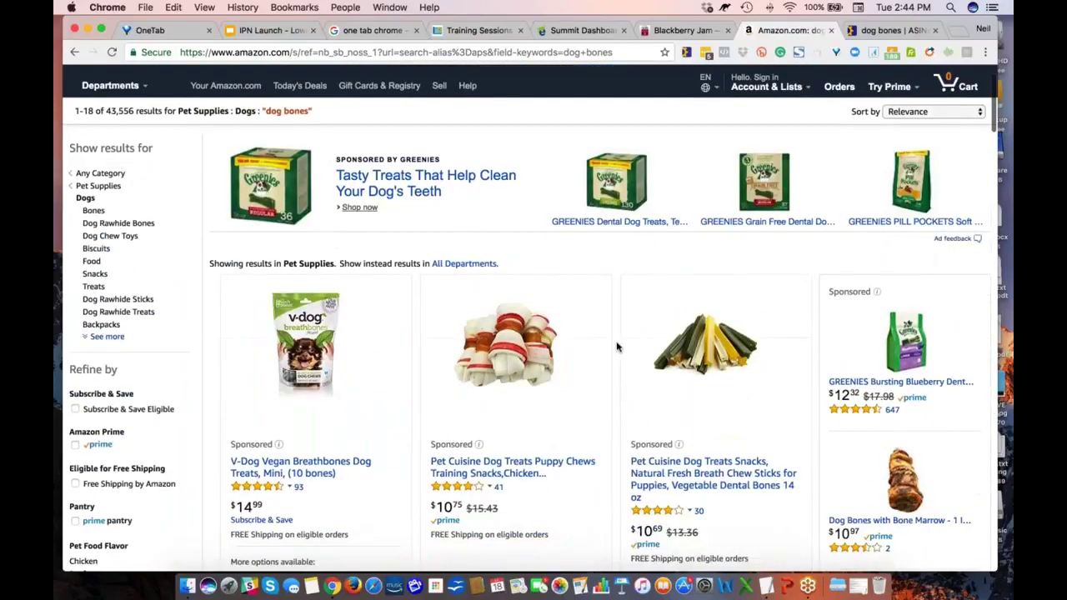
pyautogui.scroll(1, 617, 346)
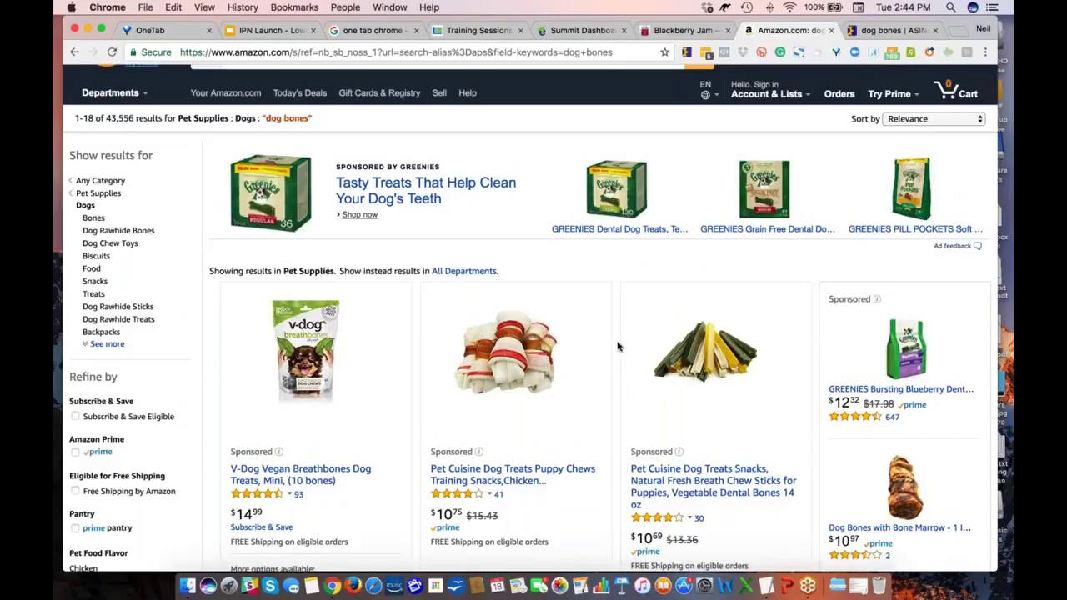
pyautogui.scroll(-1, 618, 346)
pyautogui.scroll(-5, 617, 346)
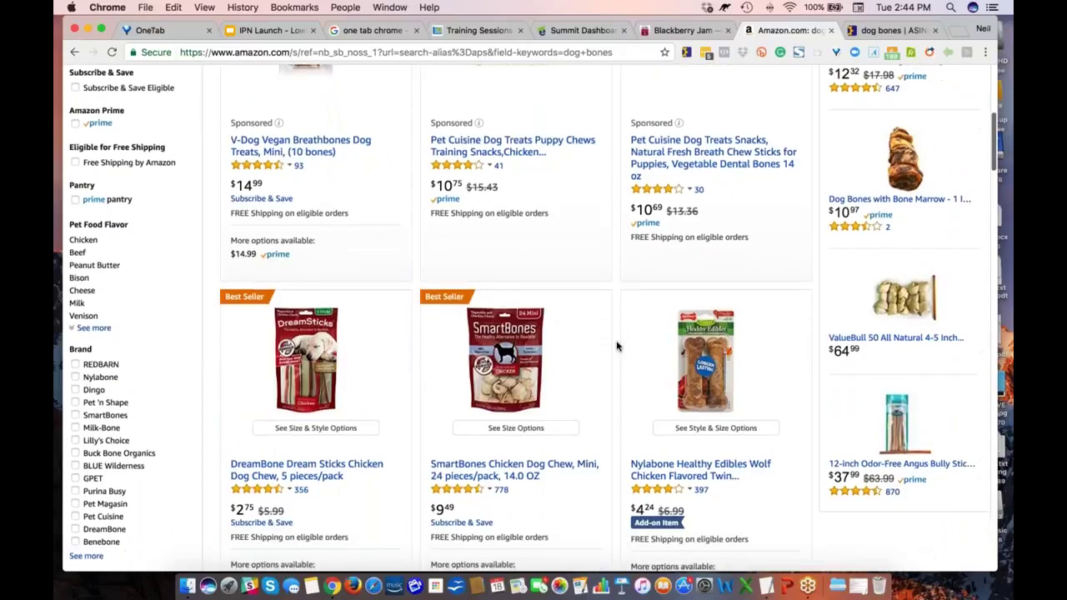
pyautogui.scroll(-3, 617, 346)
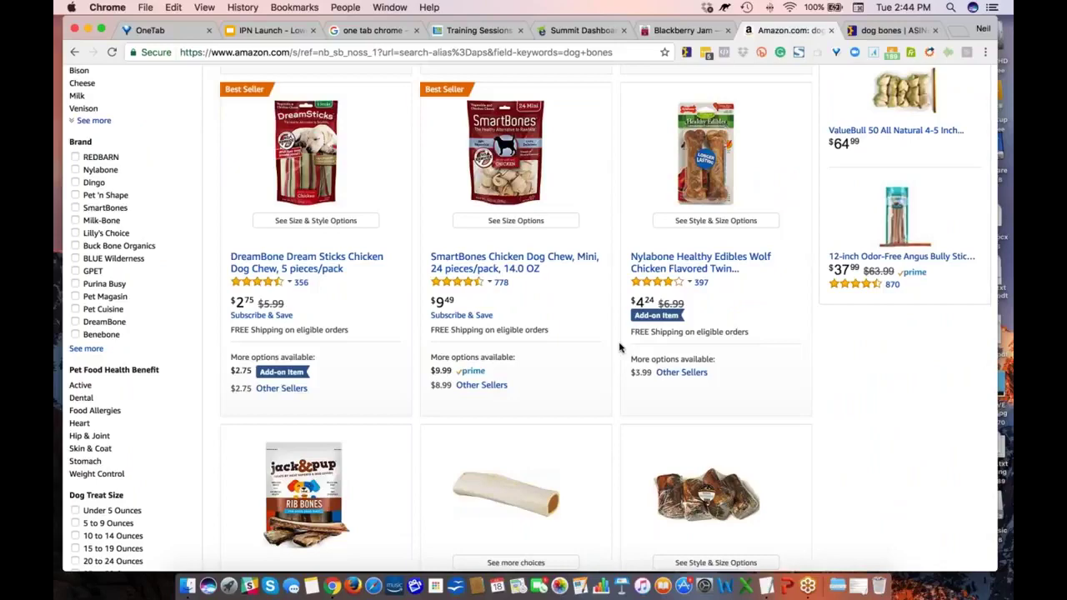
# Look through more dog bones listings below the Best Seller items and return to the start of the results.
pyautogui.scroll(-1, 619, 347)
pyautogui.scroll(-10, 619, 347)
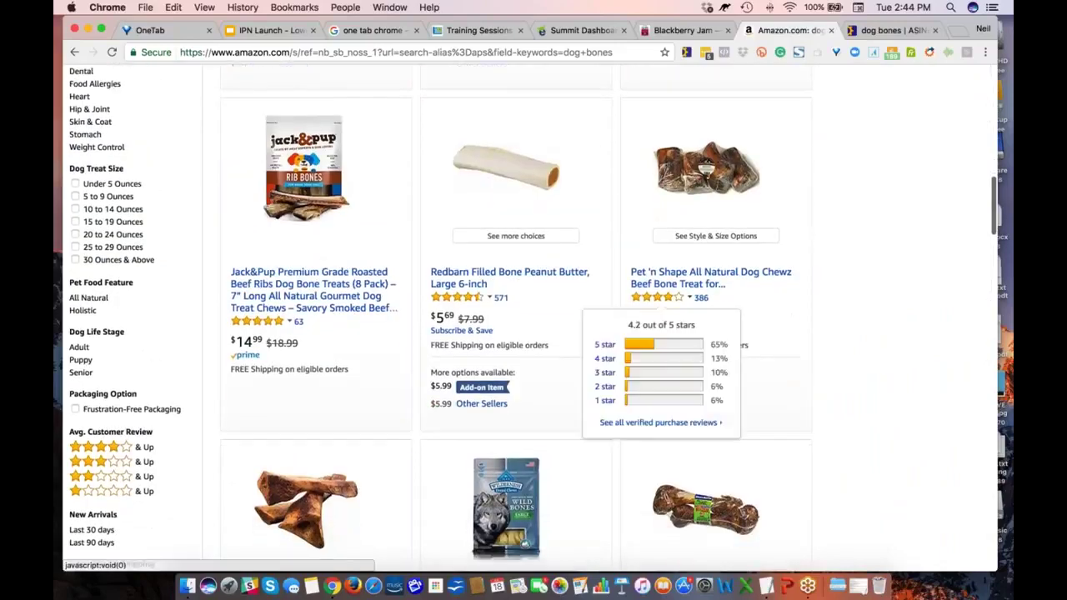
pyautogui.scroll(4, 803, 225)
pyautogui.scroll(15, 803, 225)
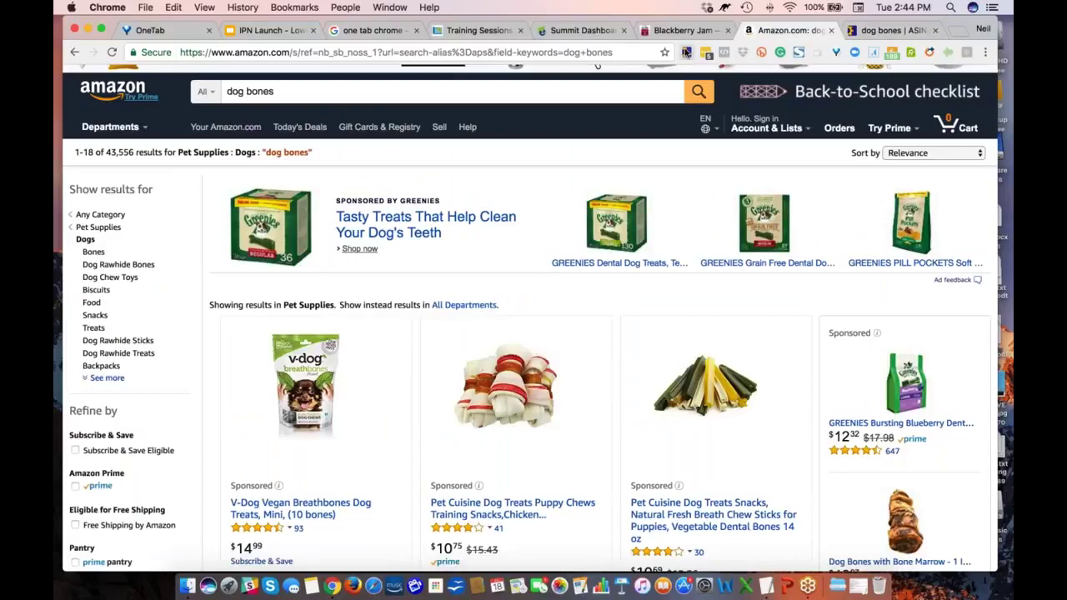
# Switch to the ASINspector PRO results for dog bones and review the estimated sales and revenue across the whole list.
pyautogui.click(883, 33)
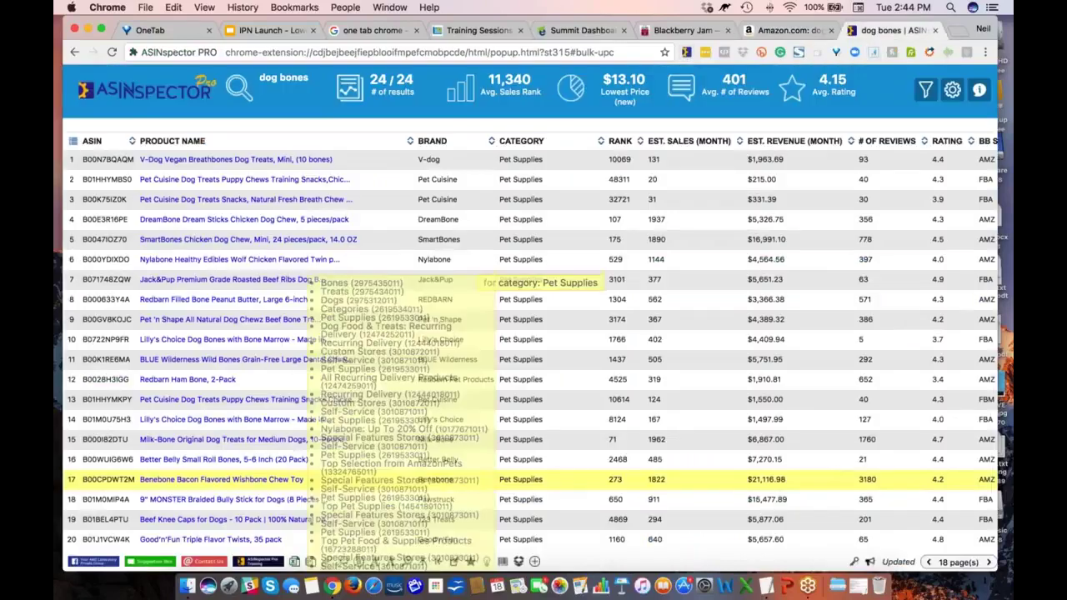
pyautogui.scroll(-3, 467, 501)
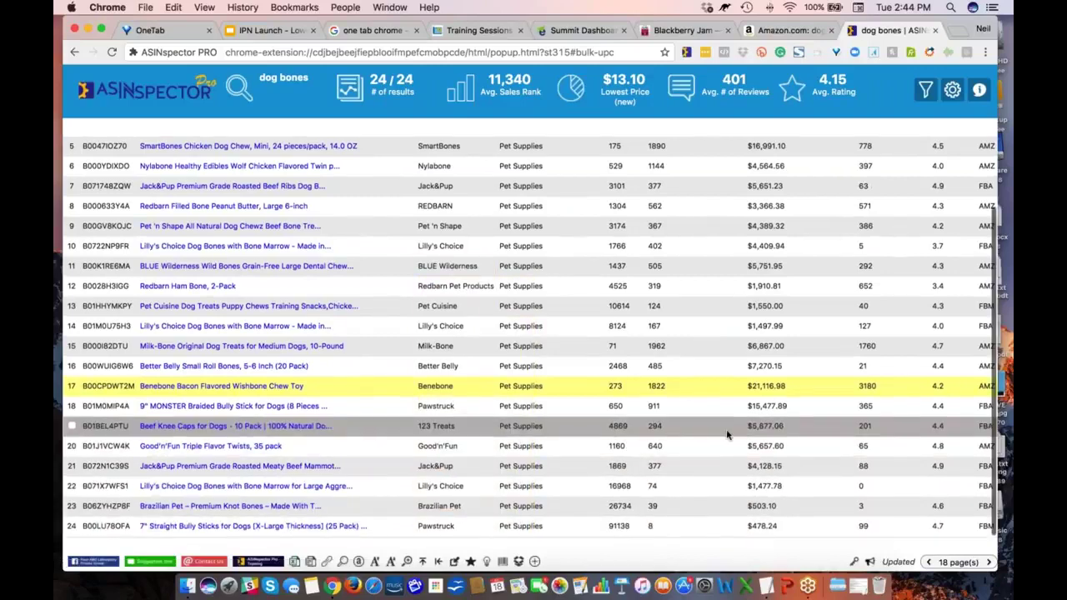
pyautogui.hscroll(1, 750, 441)
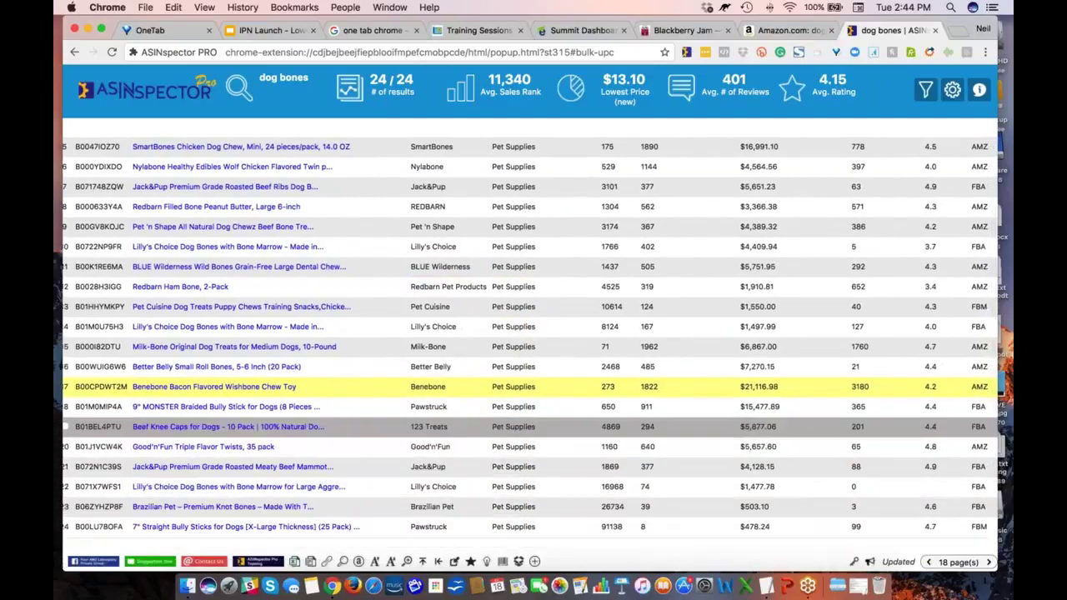
pyautogui.scroll(1, 631, 399)
pyautogui.scroll(3, 631, 399)
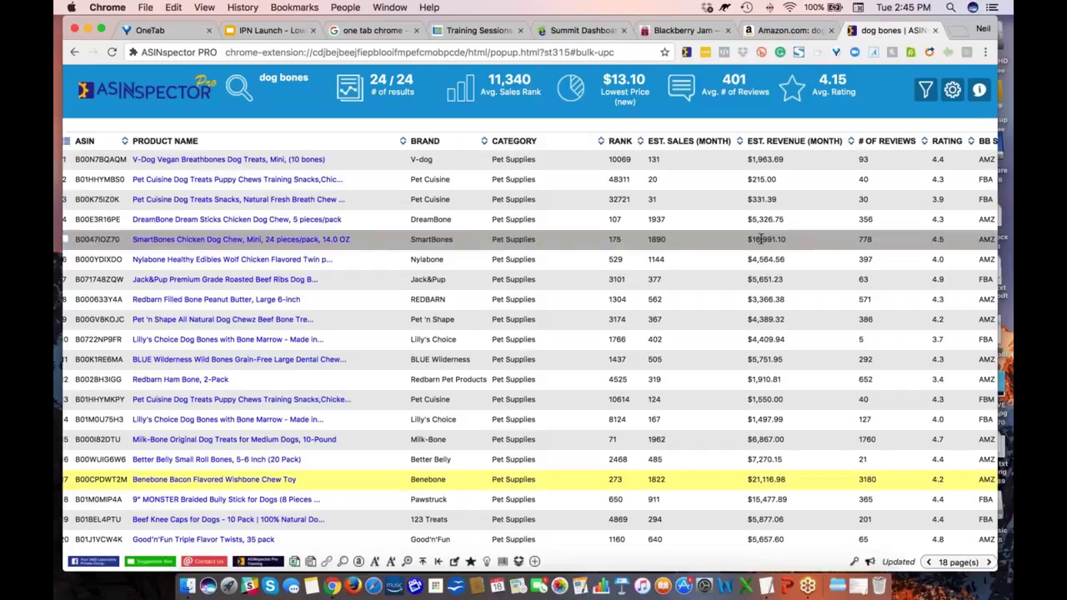
# Bring the lowest price and FBA fees columns into view and examine the fee breakdowns for the Nylabone, DreamBone and SmartBones products.
pyautogui.hscroll(1, 711, 247)
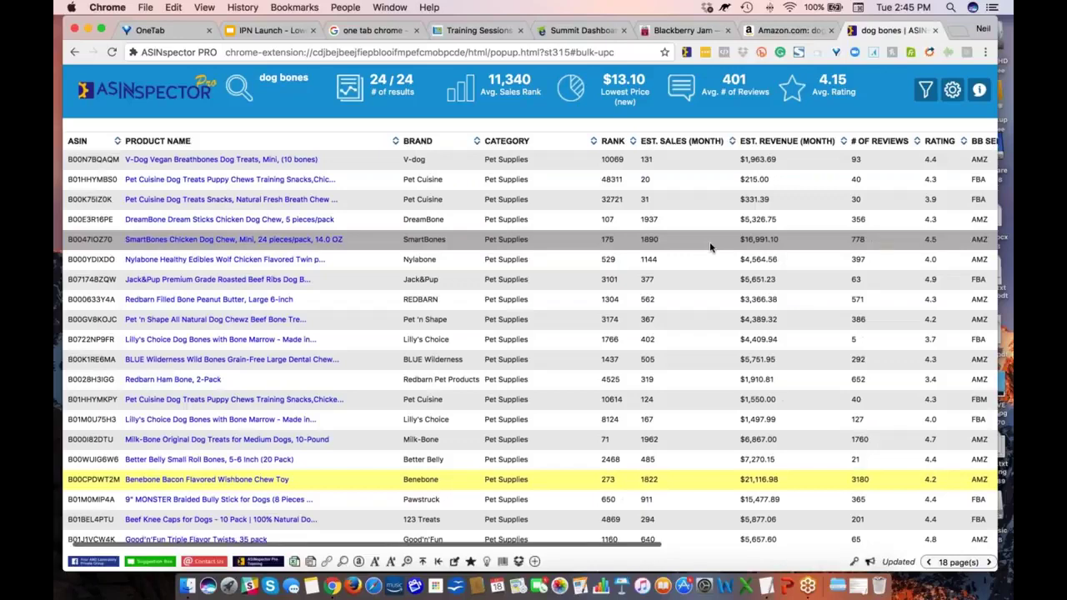
pyautogui.hscroll(10, 710, 247)
pyautogui.hscroll(14, 711, 247)
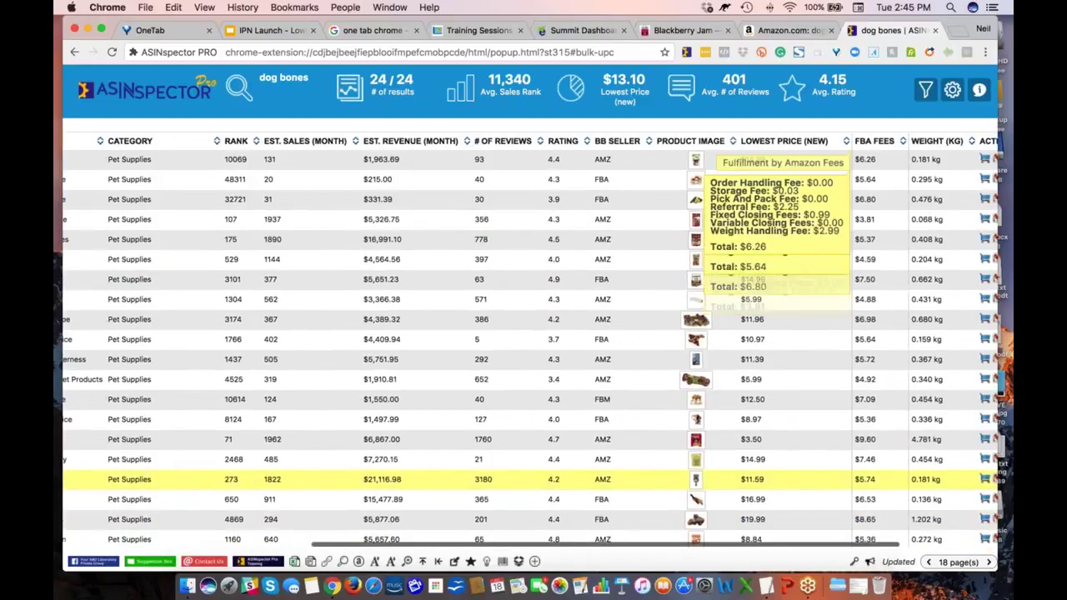
pyautogui.hscroll(-1, 533, 333)
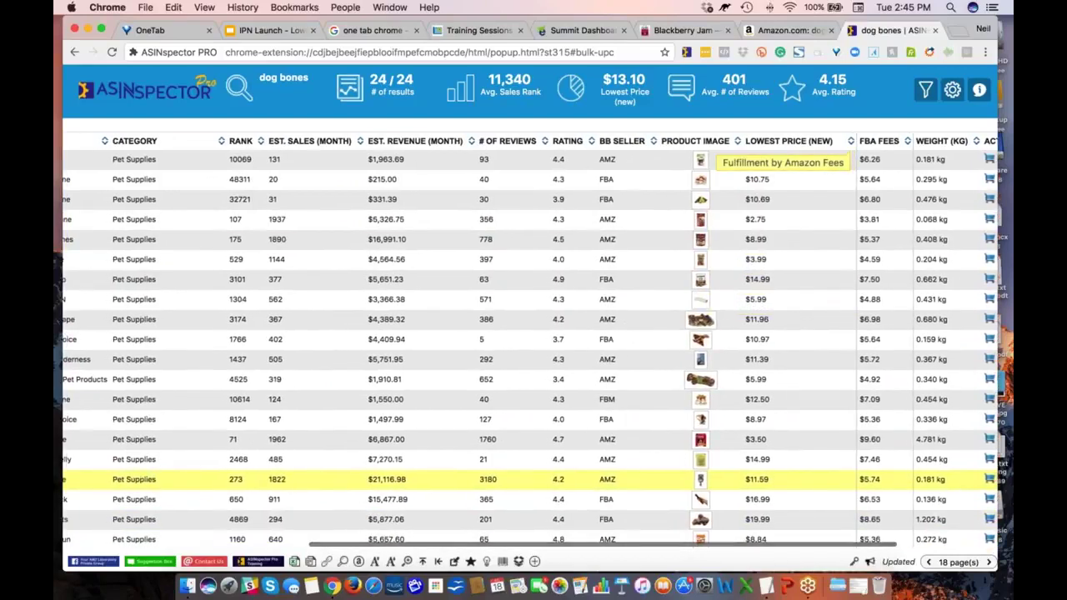
pyautogui.moveTo(866, 259)
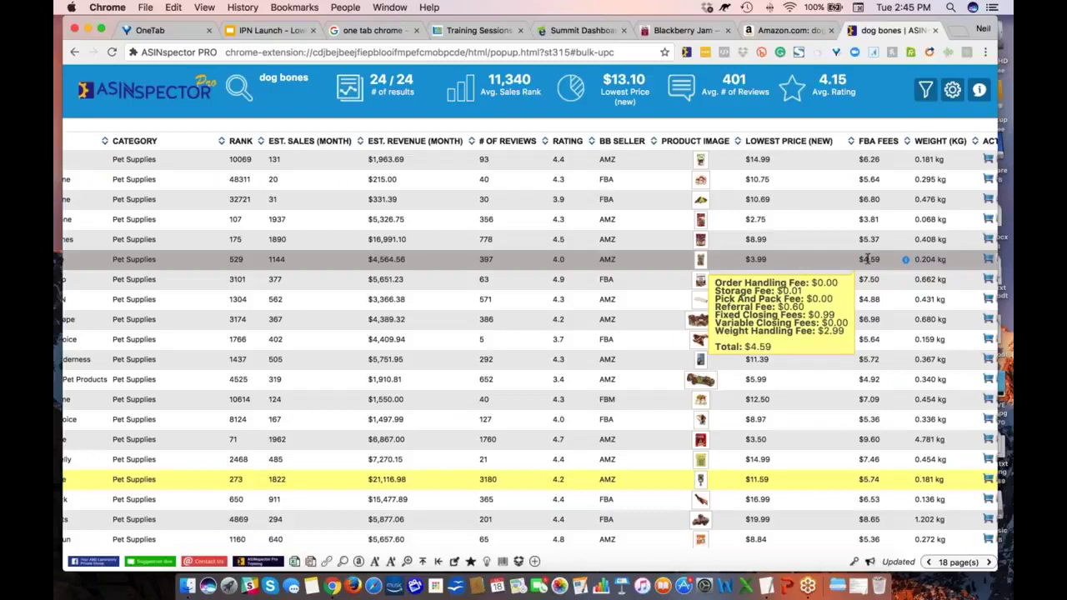
pyautogui.moveTo(866, 220)
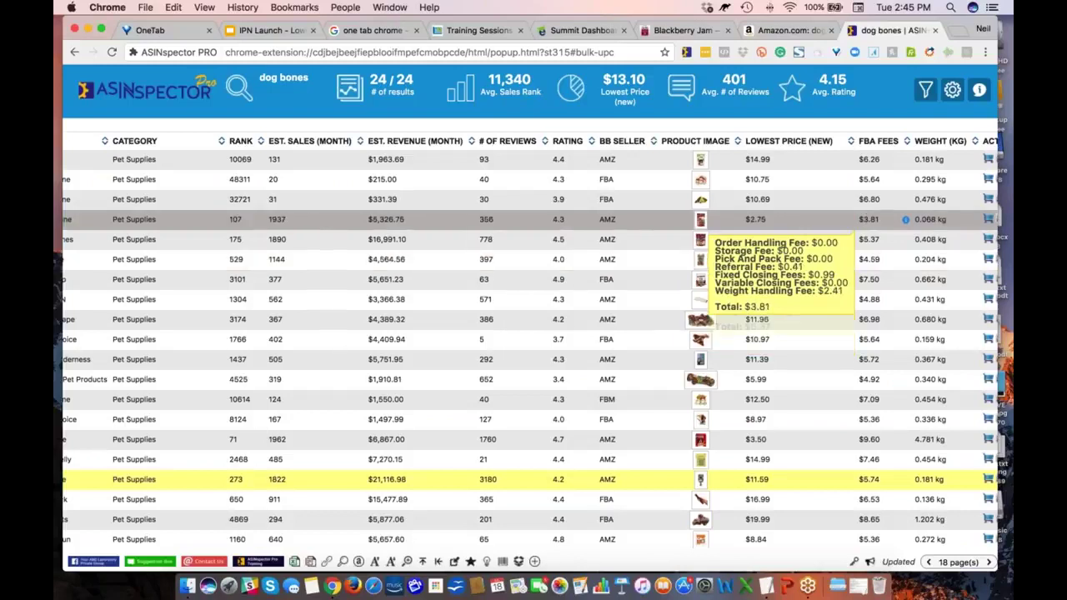
pyautogui.moveTo(865, 238)
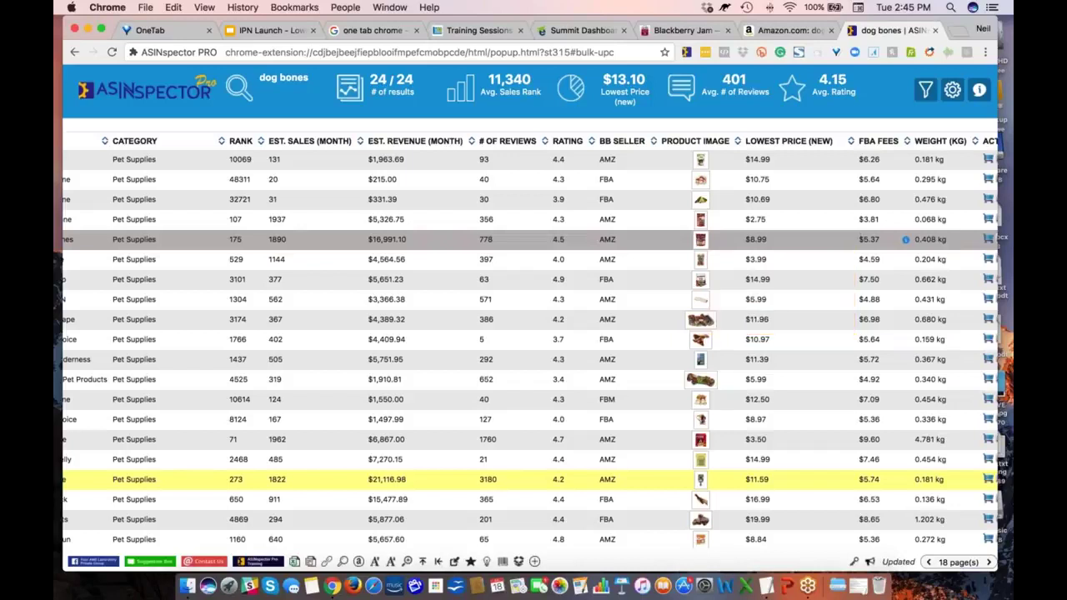
# Open the SmartBones Chicken Dog Chew from its row actions in the Alibaba store search.
pyautogui.hscroll(1, 533, 351)
pyautogui.hscroll(5, 533, 200)
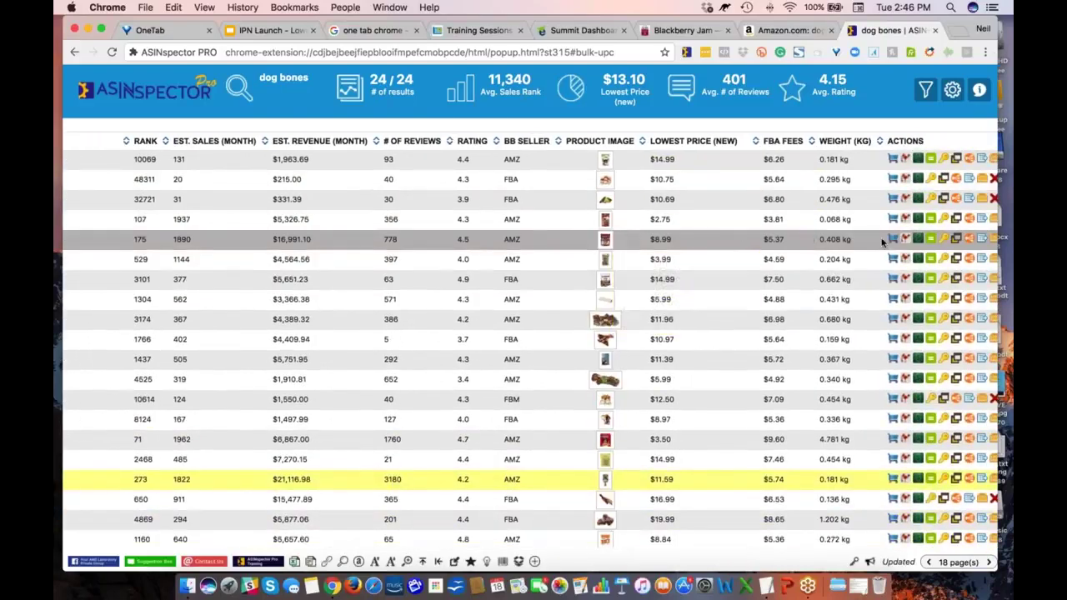
pyautogui.click(894, 242)
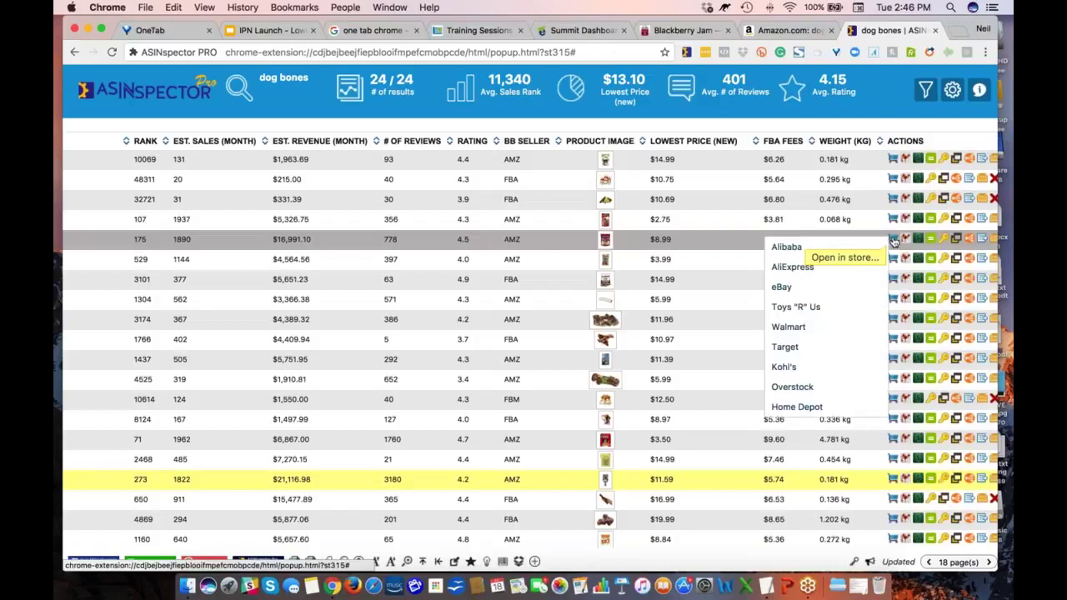
pyautogui.click(800, 270)
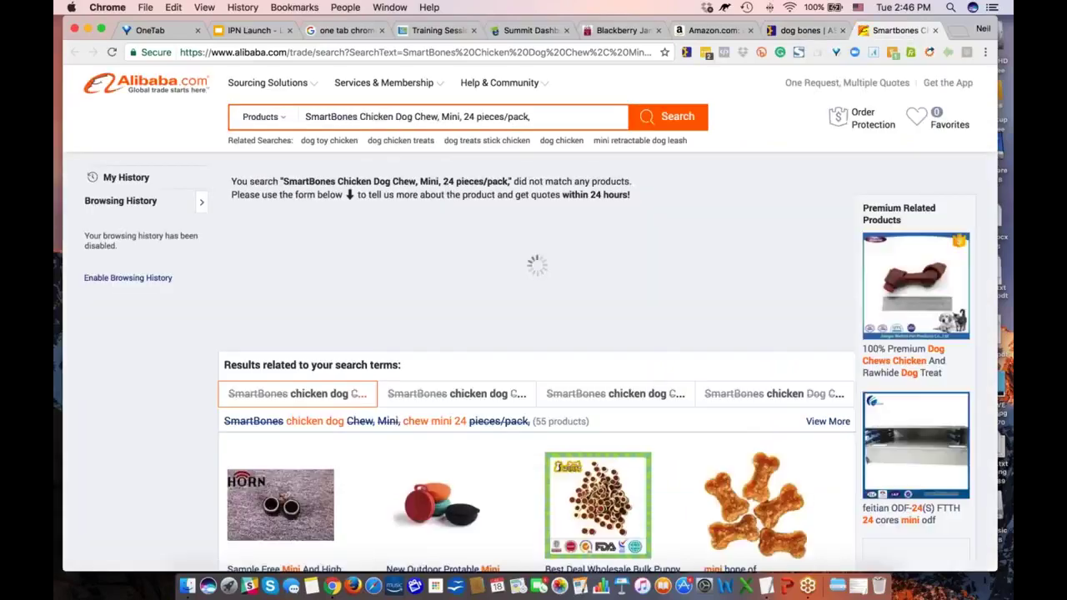
# Look through Alibaba's related results for the SmartBones chew, checking the suppliers' prices and minimum orders.
pyautogui.scroll(-3, 450, 120)
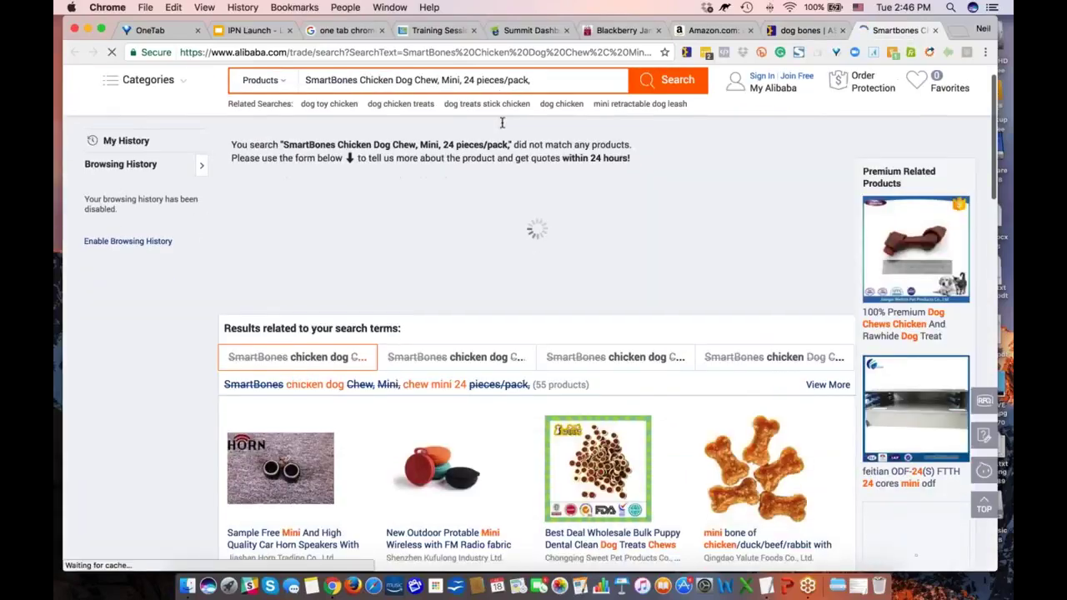
pyautogui.scroll(-1, 539, 301)
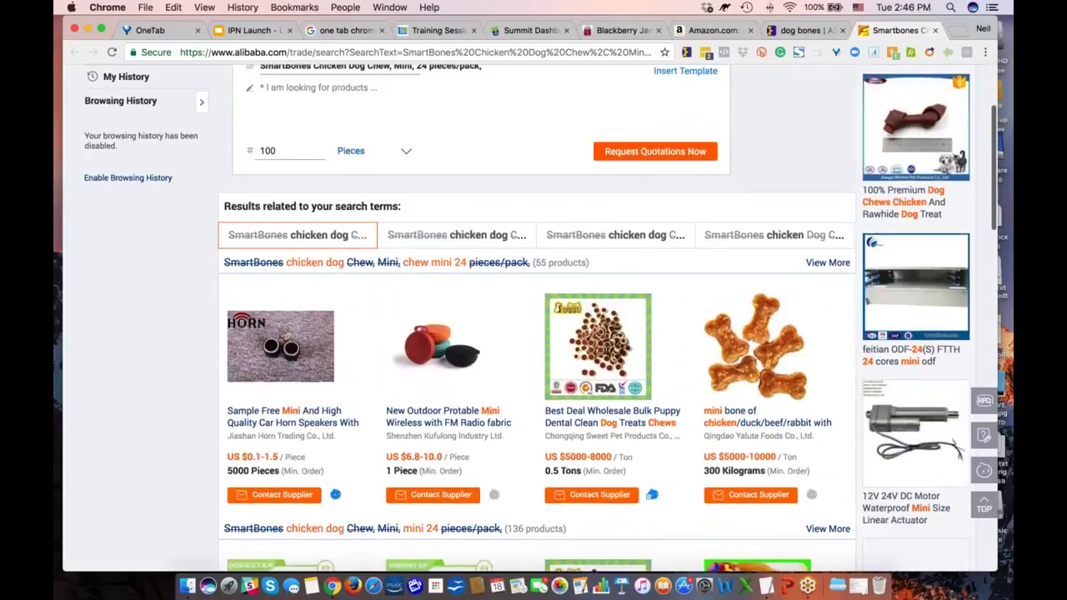
pyautogui.scroll(4, 533, 317)
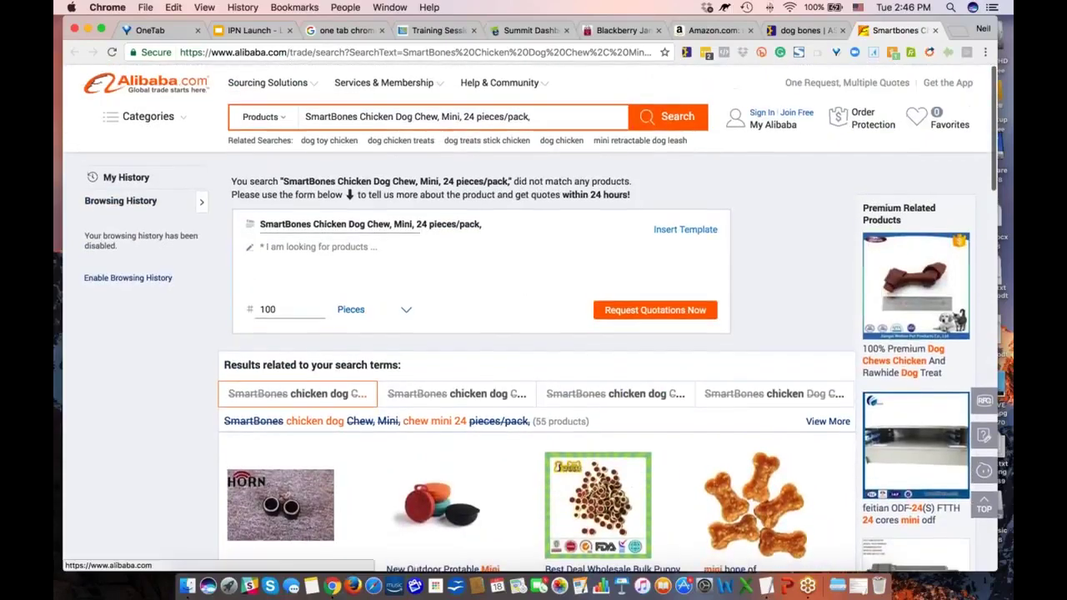
pyautogui.scroll(-5, 321, 257)
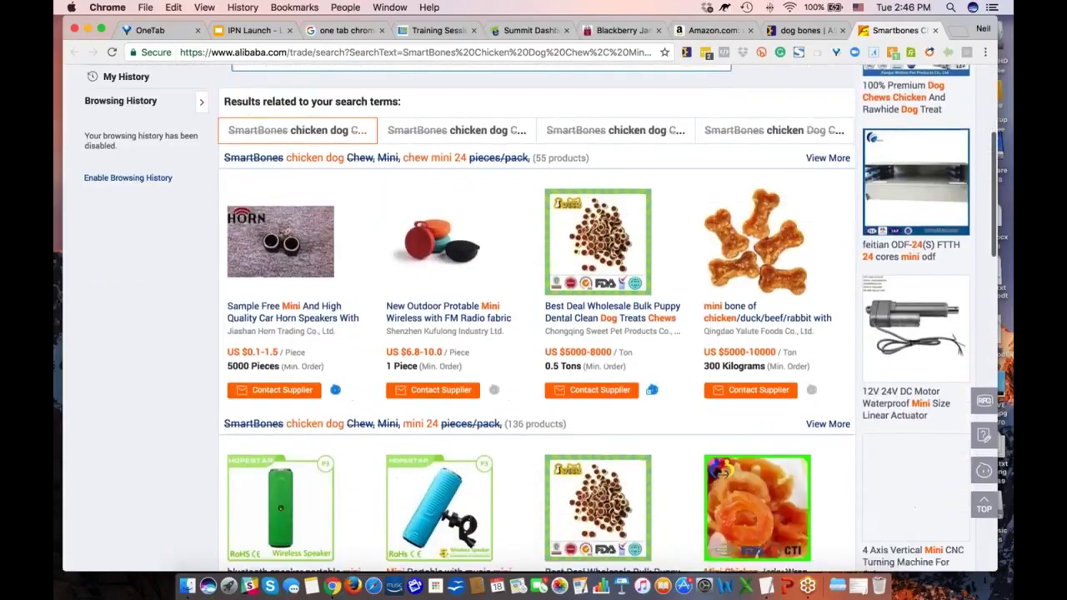
pyautogui.scroll(-2, 750, 250)
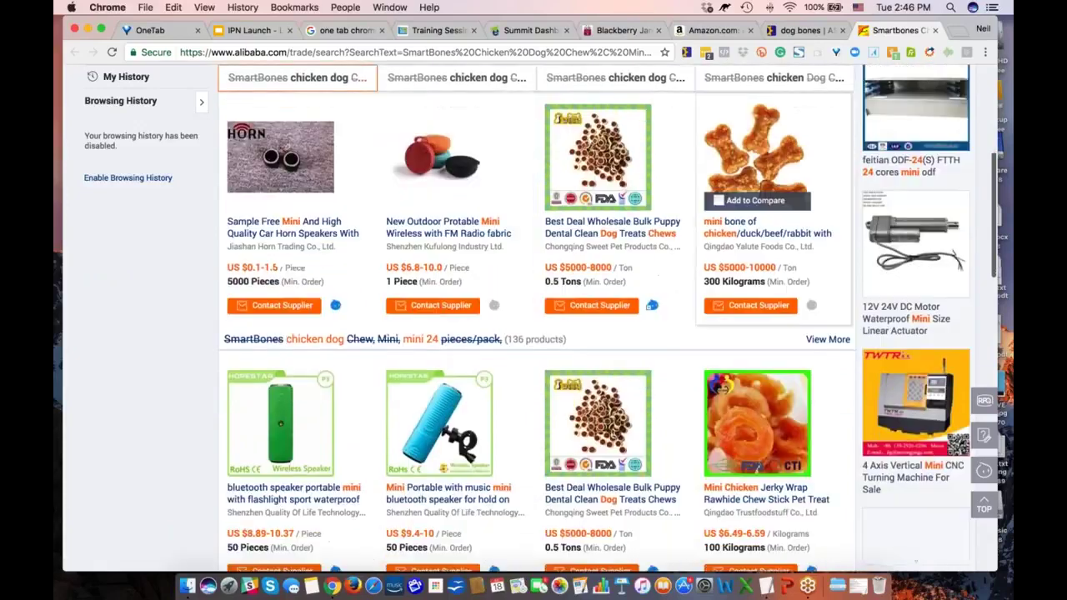
pyautogui.scroll(-4, 674, 385)
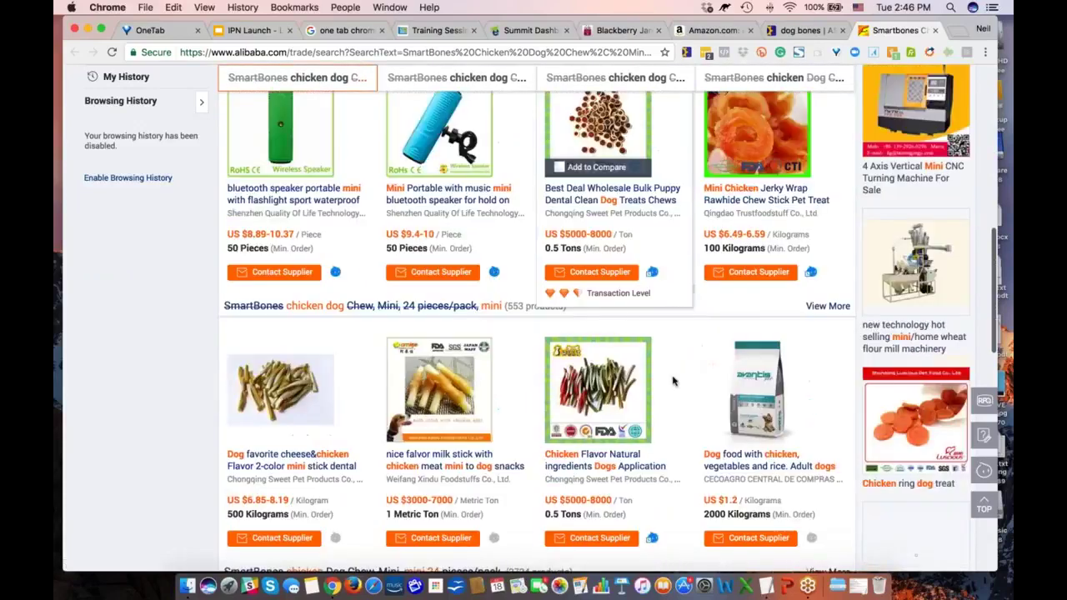
# Return to the ASINspector PRO dog bones results and review the product rows with their fees and actions.
pyautogui.click(804, 30)
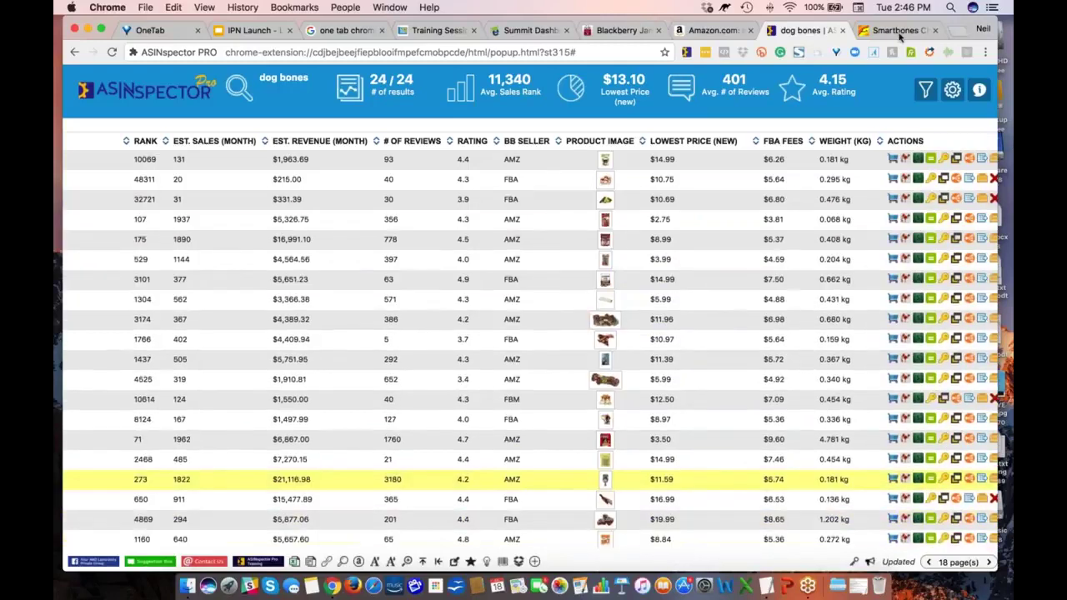
pyautogui.click(1003, 47)
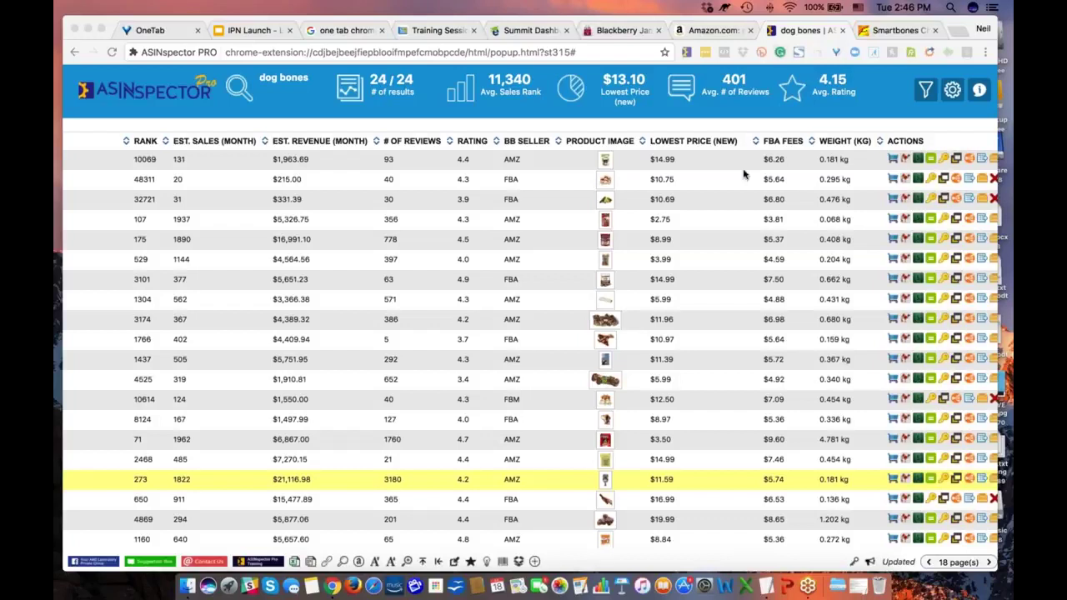
pyautogui.scroll(-1, 489, 360)
pyautogui.scroll(-1, 489, 360)
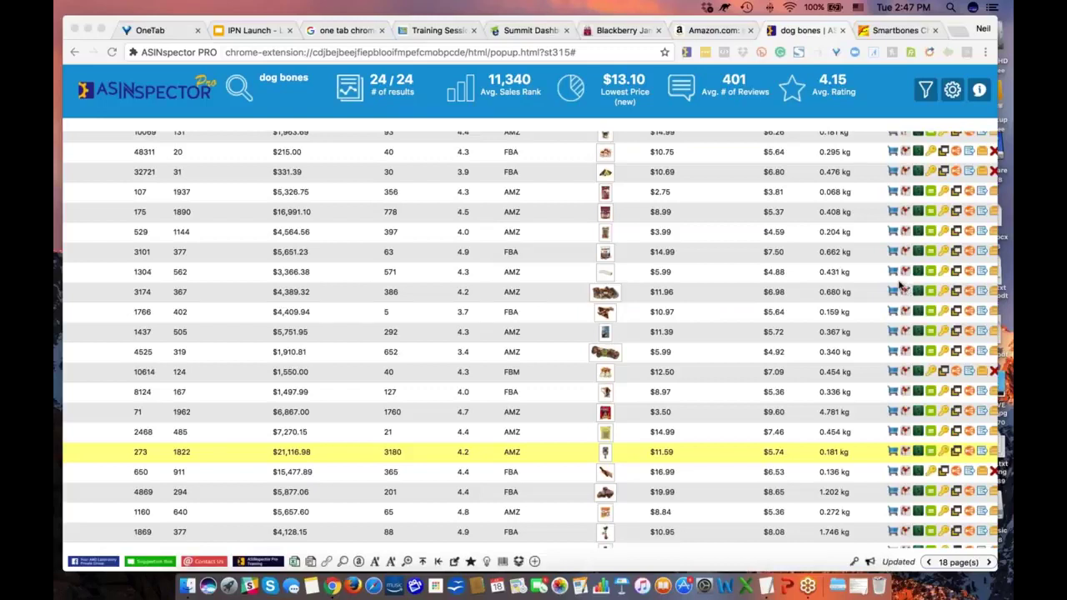
# Switch to the Amazon search results and open the Best Seller SmartBones Chicken Dog Chew, Mini, 24 pieces/pack.
pyautogui.click(707, 122)
pyautogui.click(715, 31)
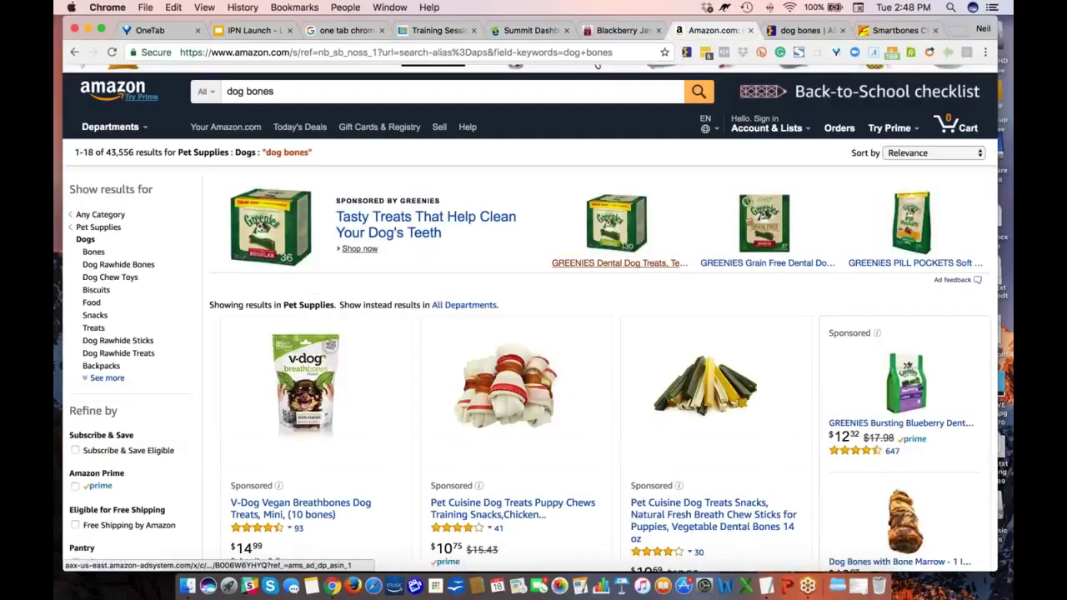
pyautogui.scroll(-1, 550, 260)
pyautogui.scroll(-4, 550, 260)
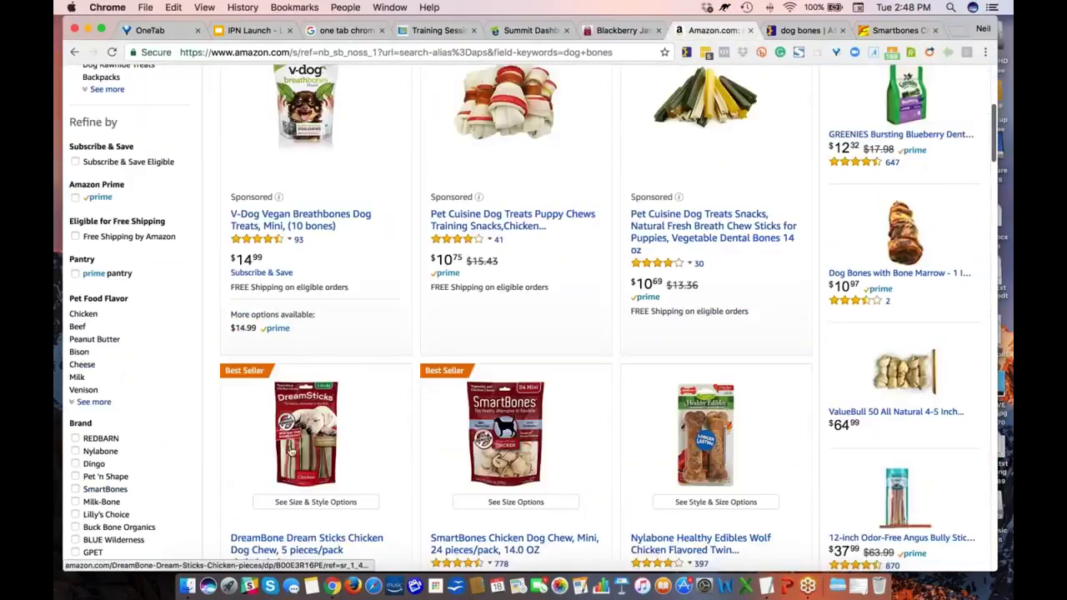
pyautogui.scroll(-1, 517, 346)
pyautogui.click(516, 344)
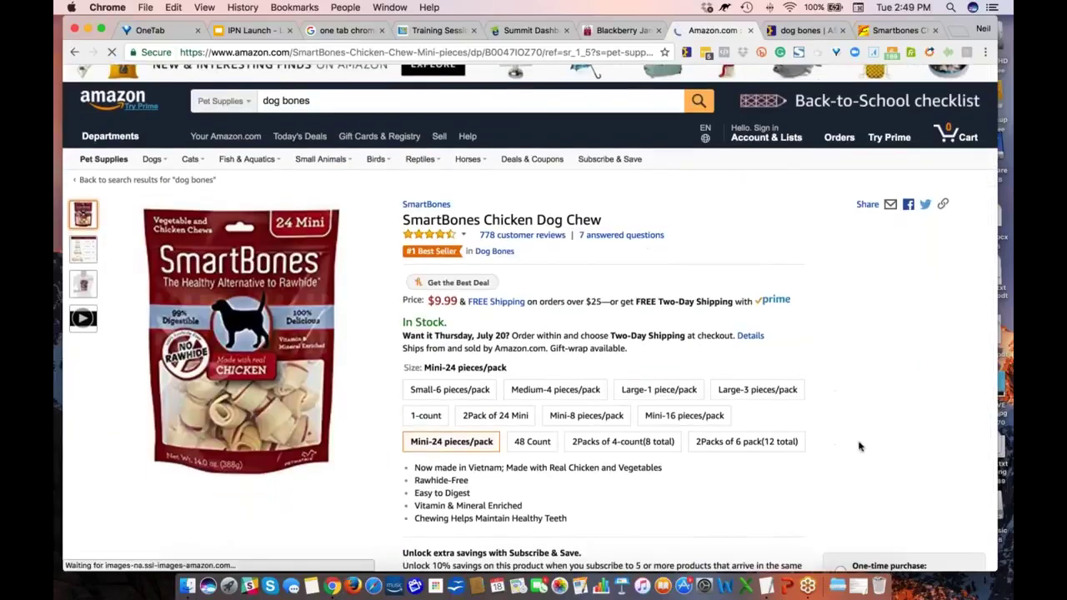
# Examine the SmartBones Chicken Dog Chew page, including its price, size options, product features and purchase offers.
pyautogui.scroll(-1, 797, 284)
pyautogui.scroll(-2, 798, 284)
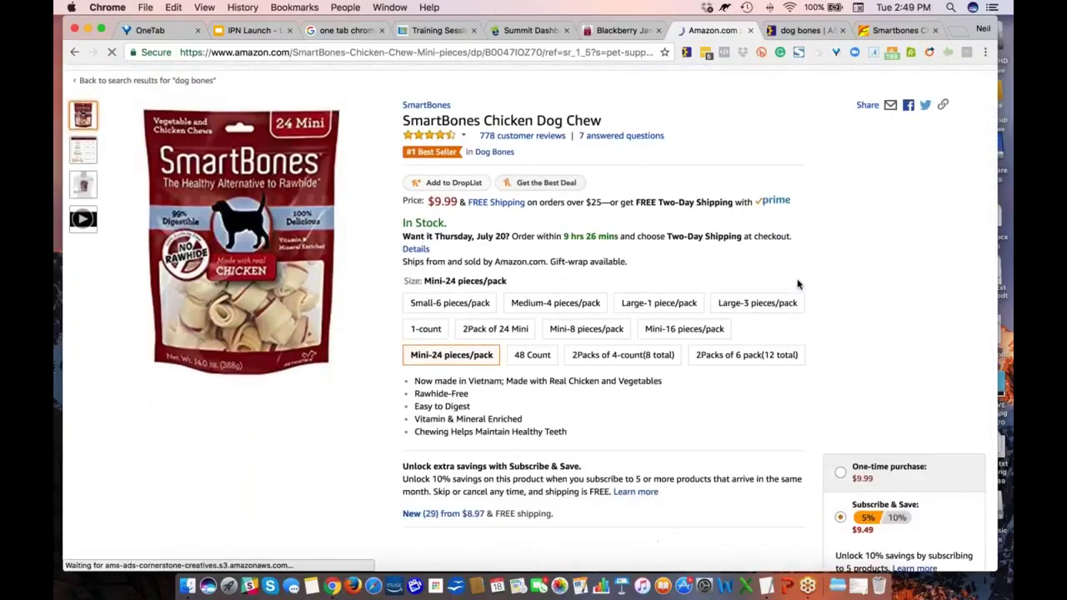
pyautogui.scroll(-4, 582, 307)
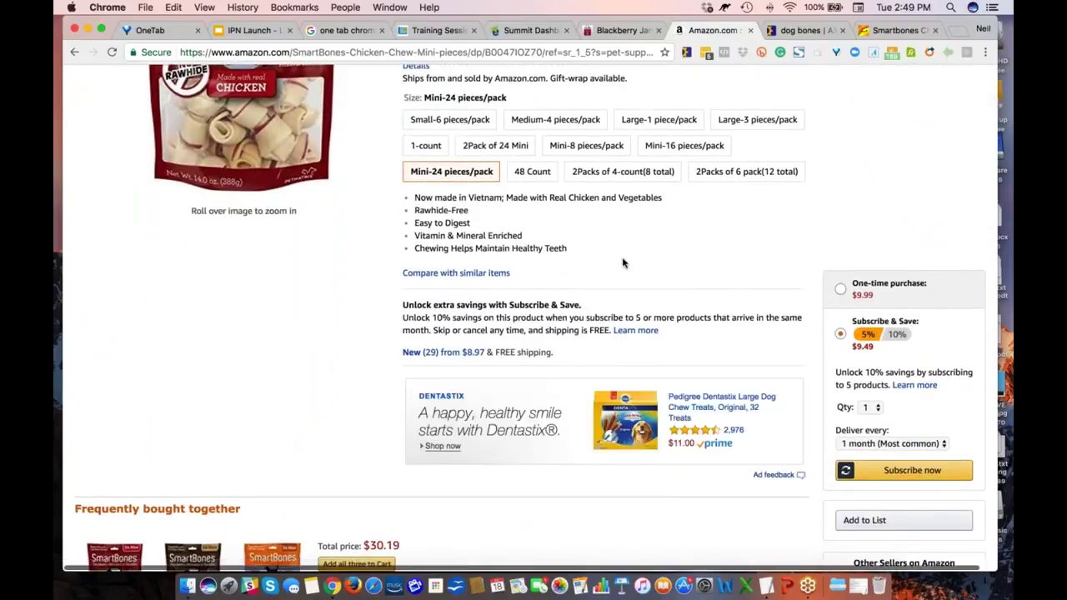
pyautogui.scroll(5, 623, 263)
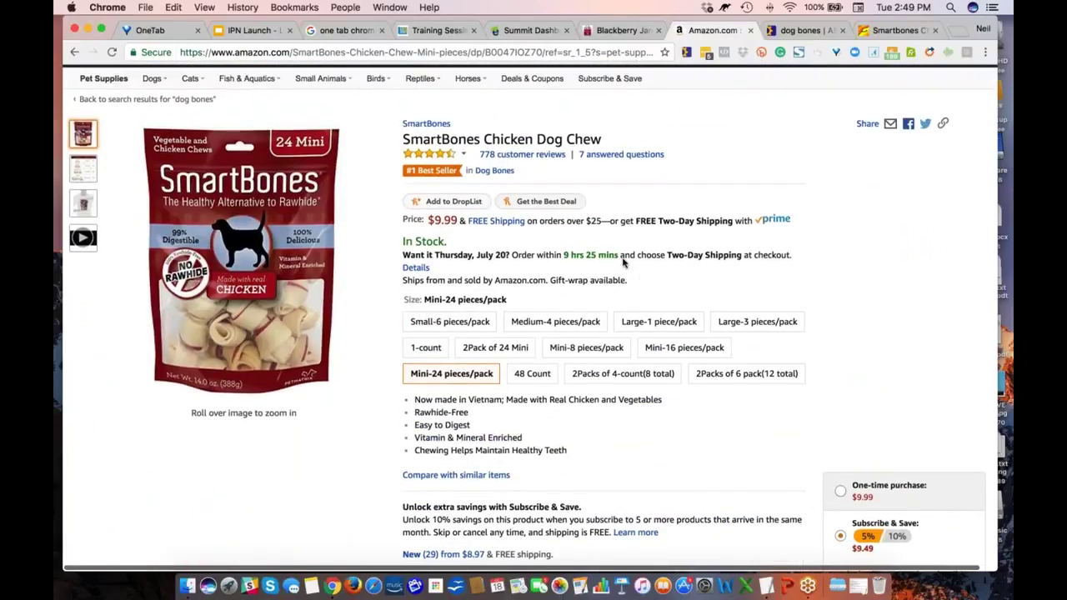
pyautogui.scroll(2, 625, 264)
pyautogui.scroll(-1, 636, 262)
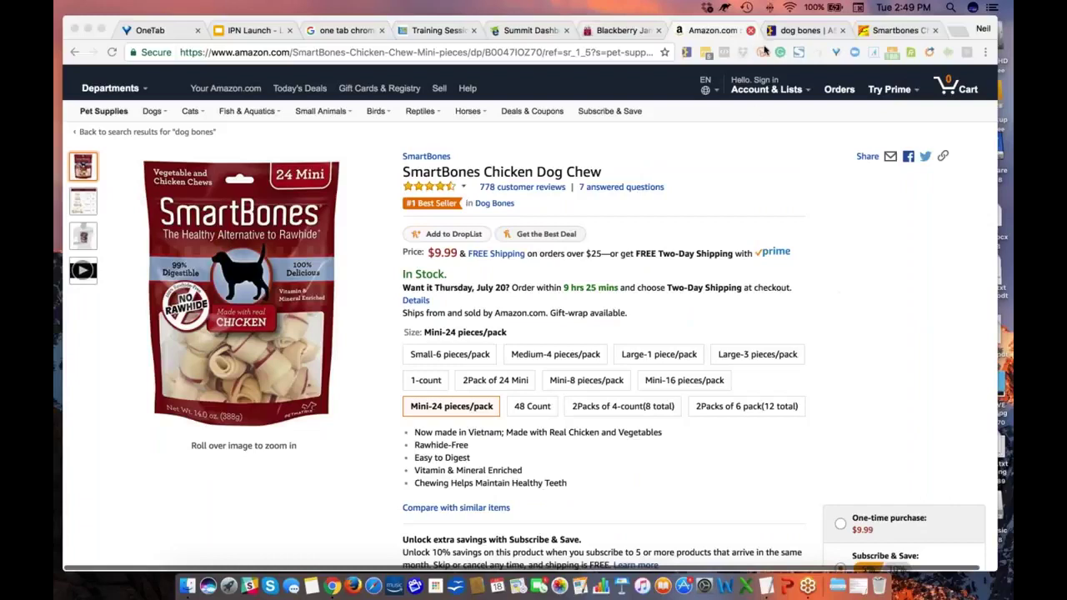
# Switch to the Ecom Jam site's Blackberry Jam – Shopify Bonuses page and look over its bonus trainings and module links.
pyautogui.click(622, 32)
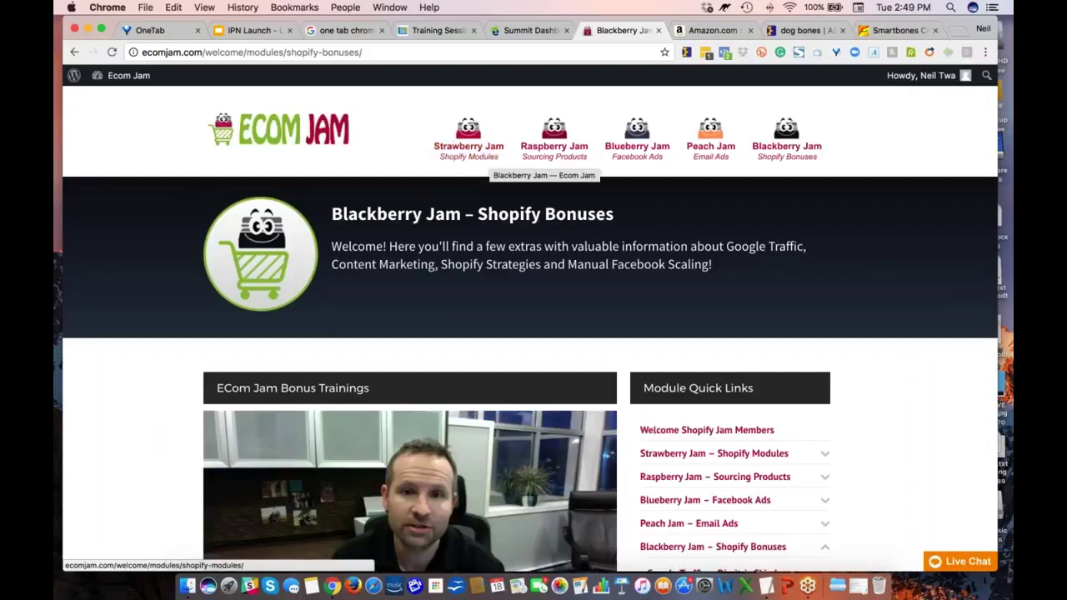
pyautogui.scroll(-1, 627, 201)
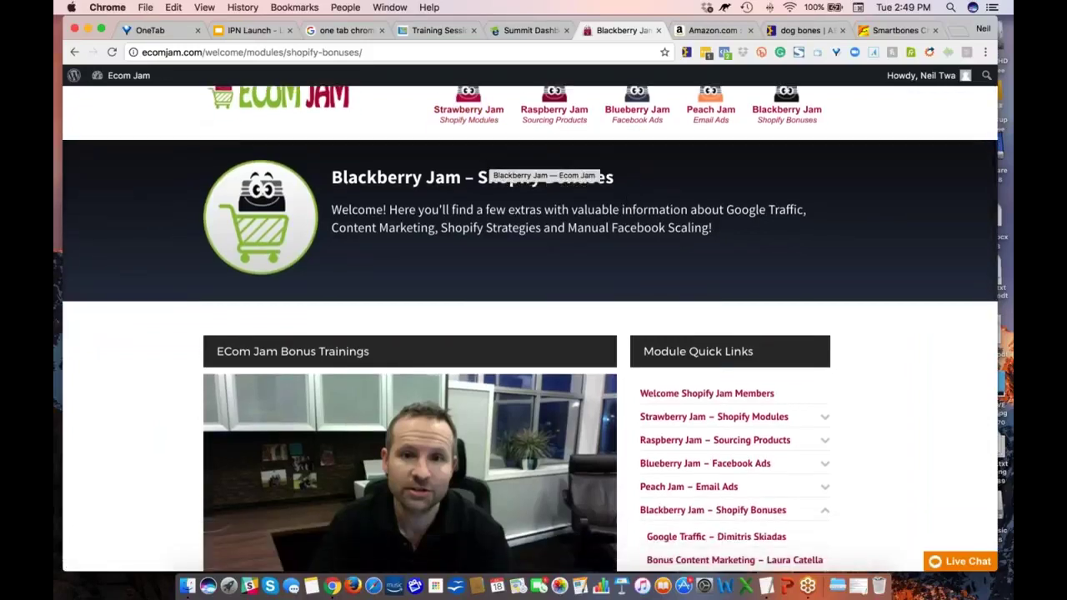
pyautogui.scroll(-1, 629, 202)
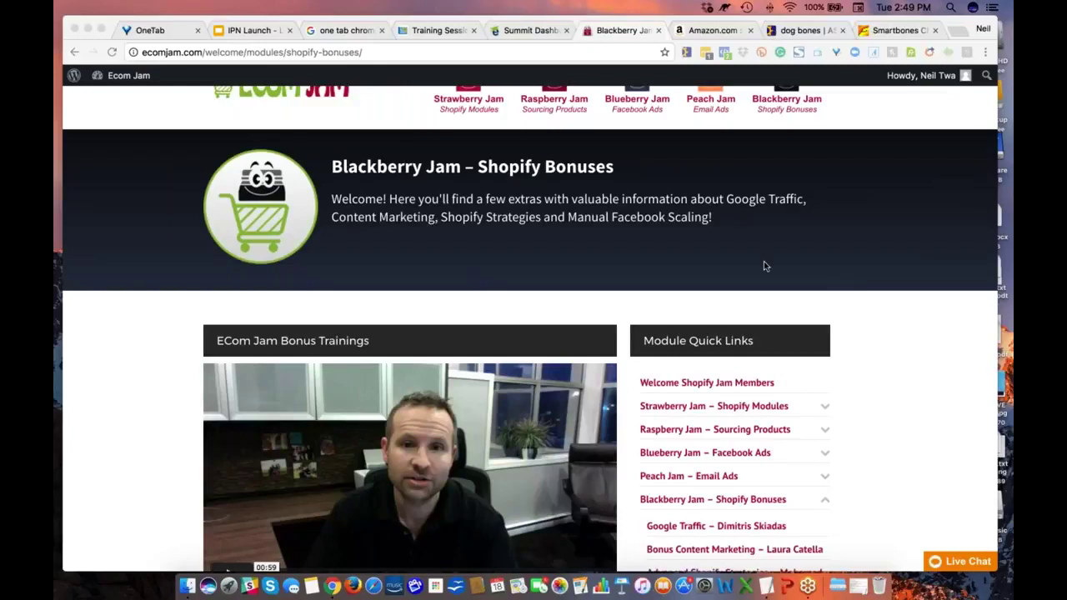
pyautogui.click(806, 243)
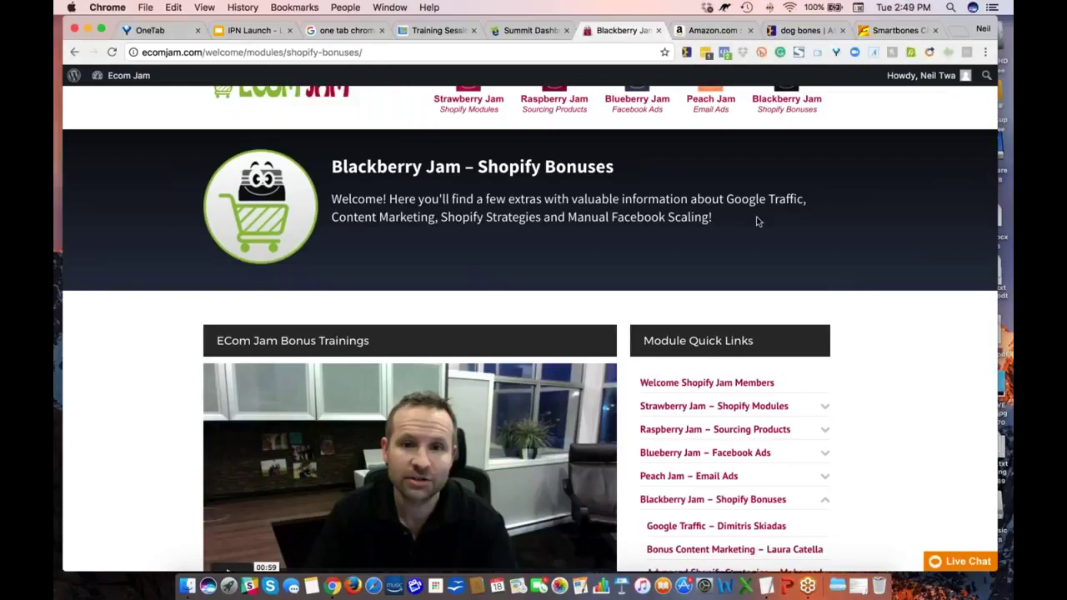
pyautogui.scroll(1, 757, 220)
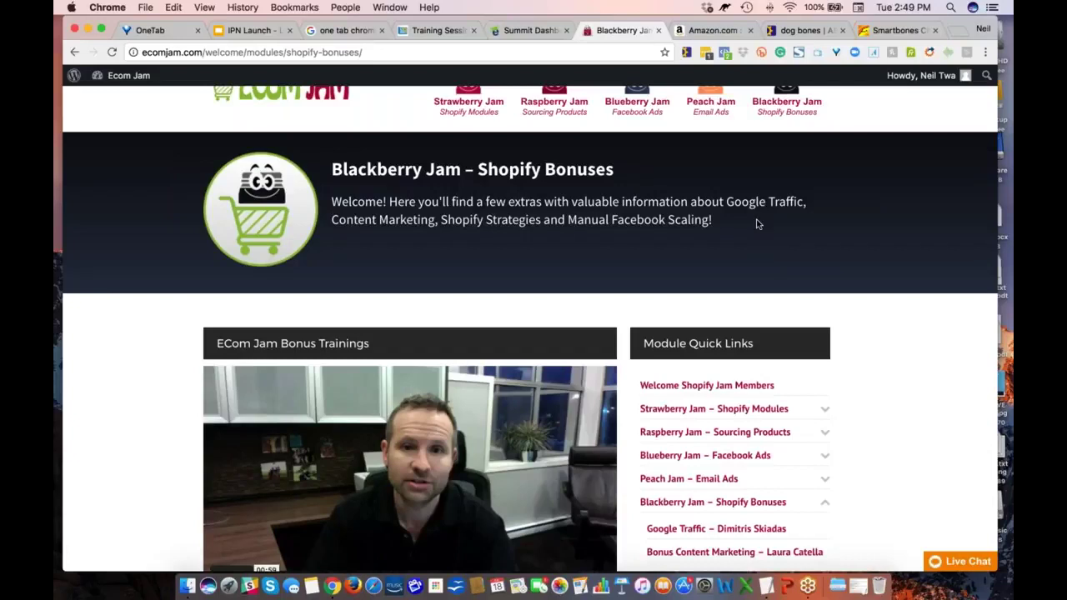
pyautogui.scroll(2, 757, 221)
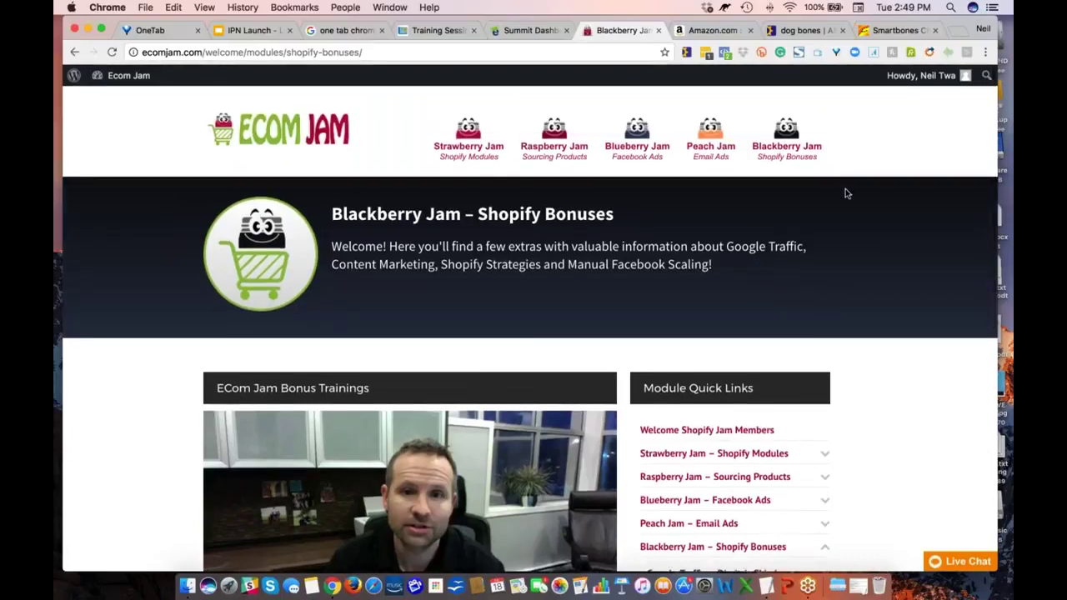